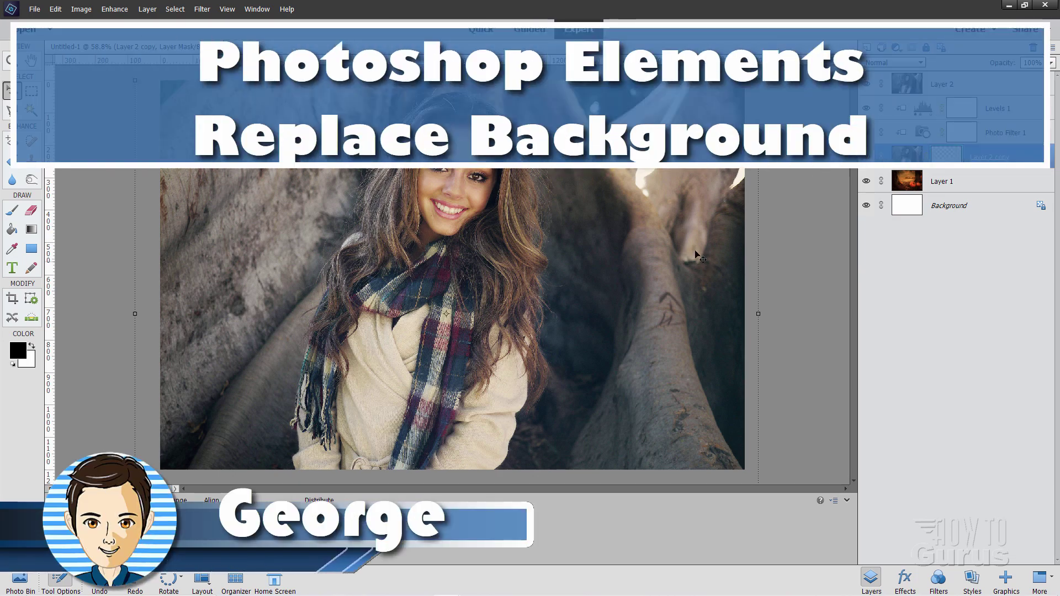
# Toggle the portrait layer to check the cut-out, then close the composite without saving
pyautogui.click(866, 83)
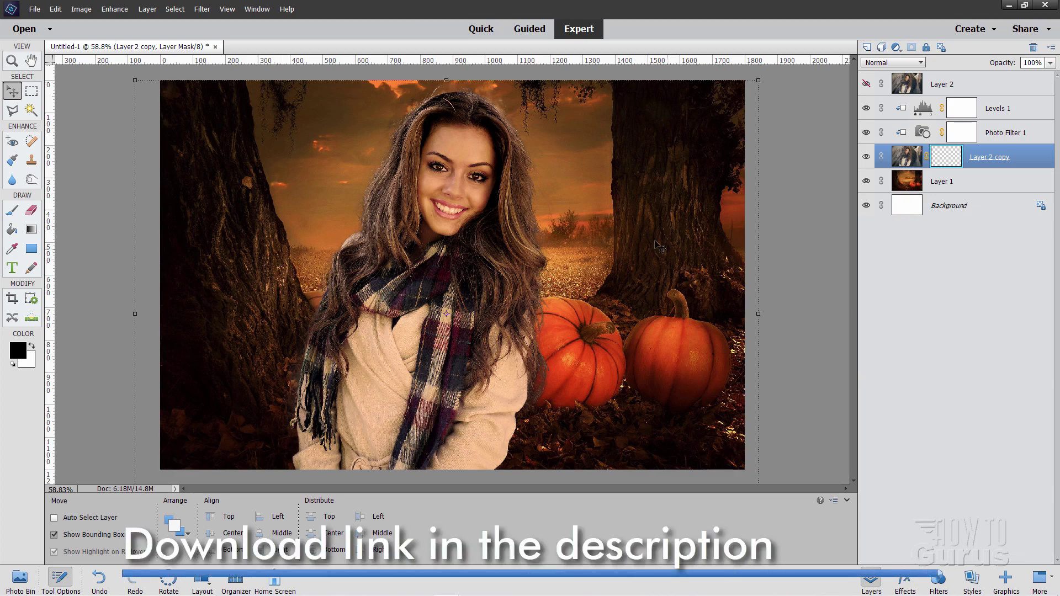
pyautogui.click(866, 84)
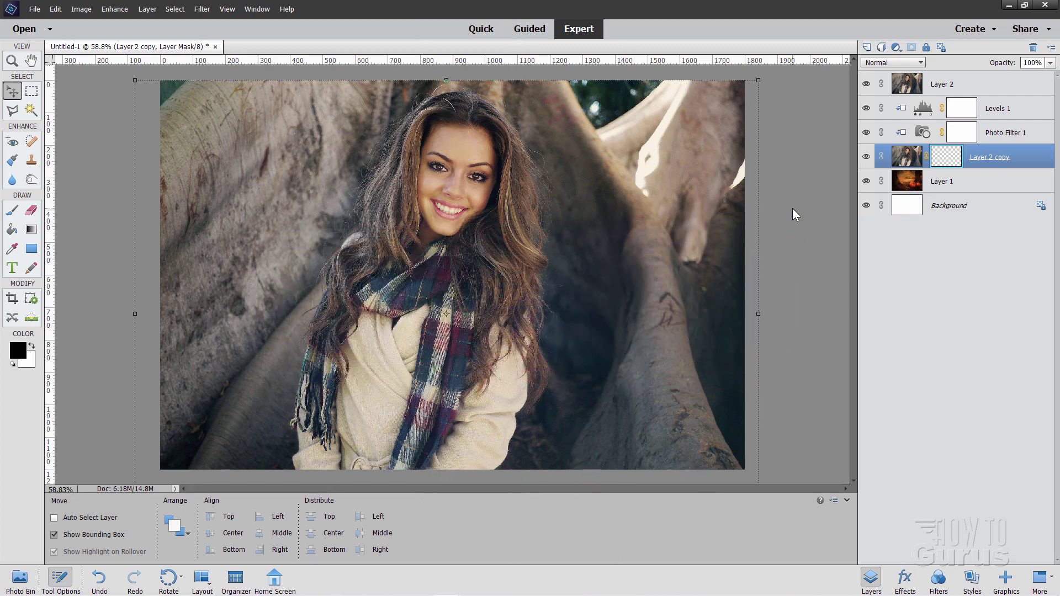
pyautogui.click(215, 47)
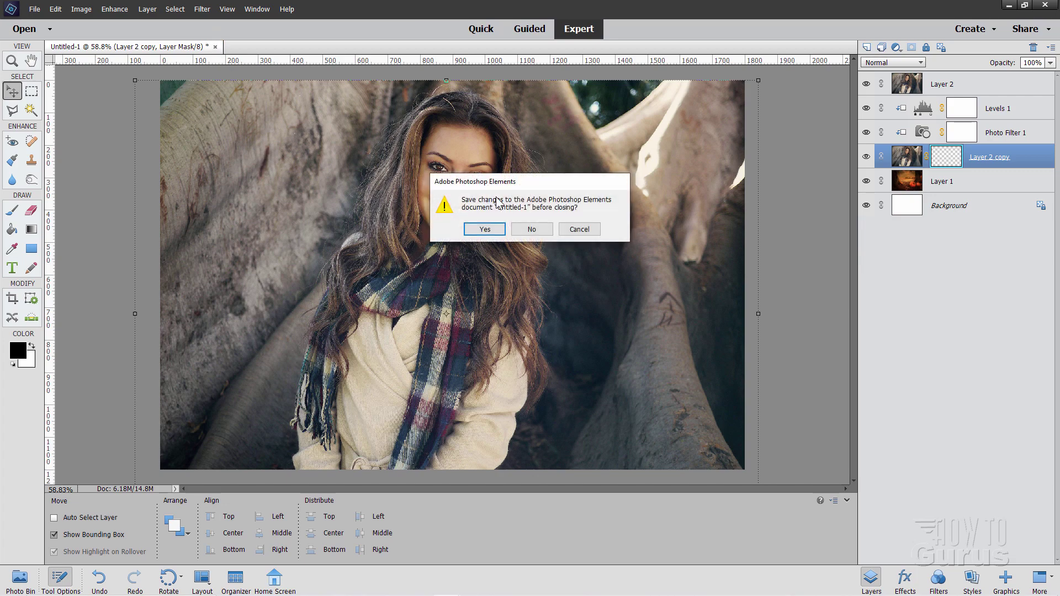
pyautogui.click(530, 230)
# Reopen beautiful-1274361_1920.jpg from recent files and arrange it over the pumpkin scene window
pyautogui.moveTo(618, 121); pyautogui.dragTo(795, 157)
pyautogui.click(34, 9)
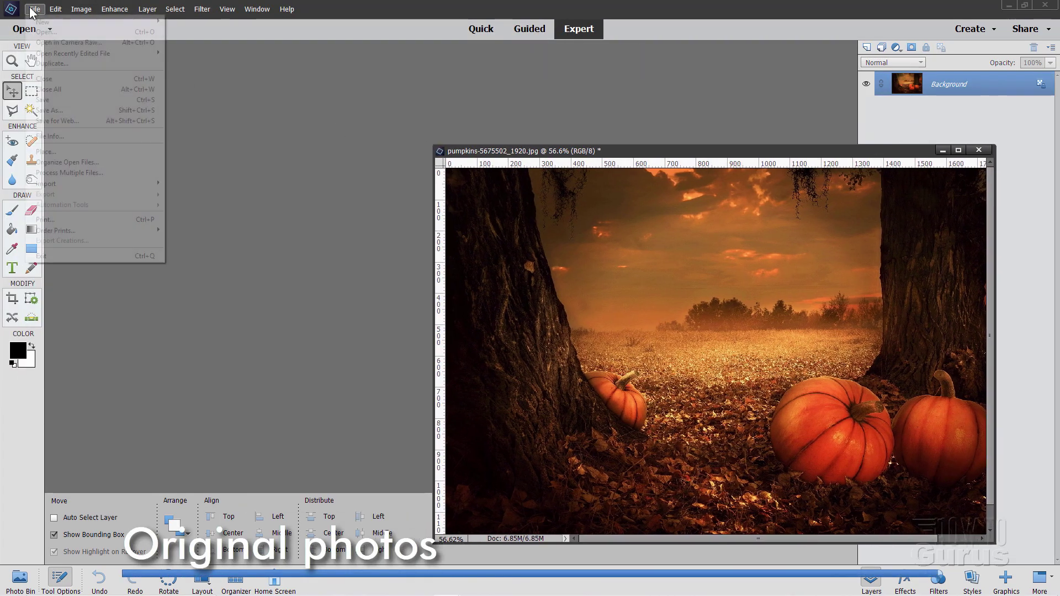
pyautogui.moveTo(83, 53)
pyautogui.click(229, 65)
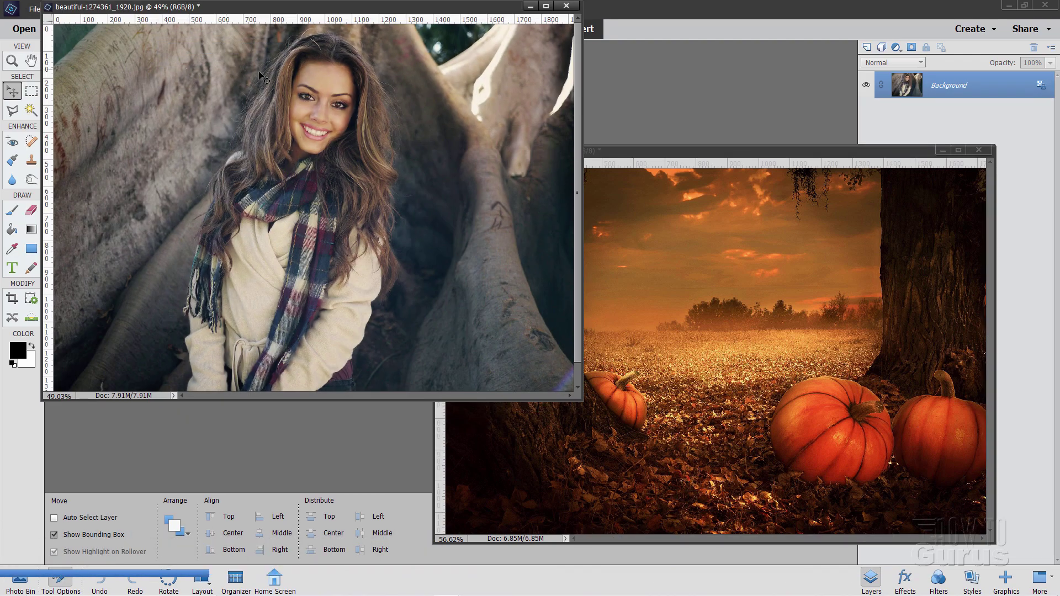
pyautogui.moveTo(301, 23); pyautogui.dragTo(574, 116)
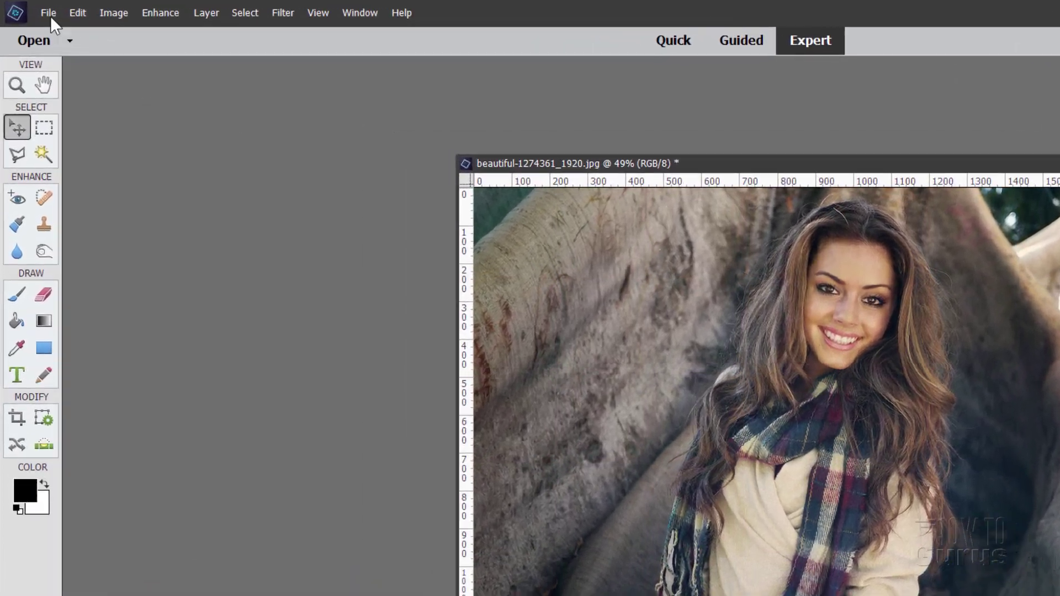
# Create a blank white document at the default 6 x 4 inch, 300 ppi size and position its window
pyautogui.click(30, 9)
pyautogui.moveTo(102, 34)
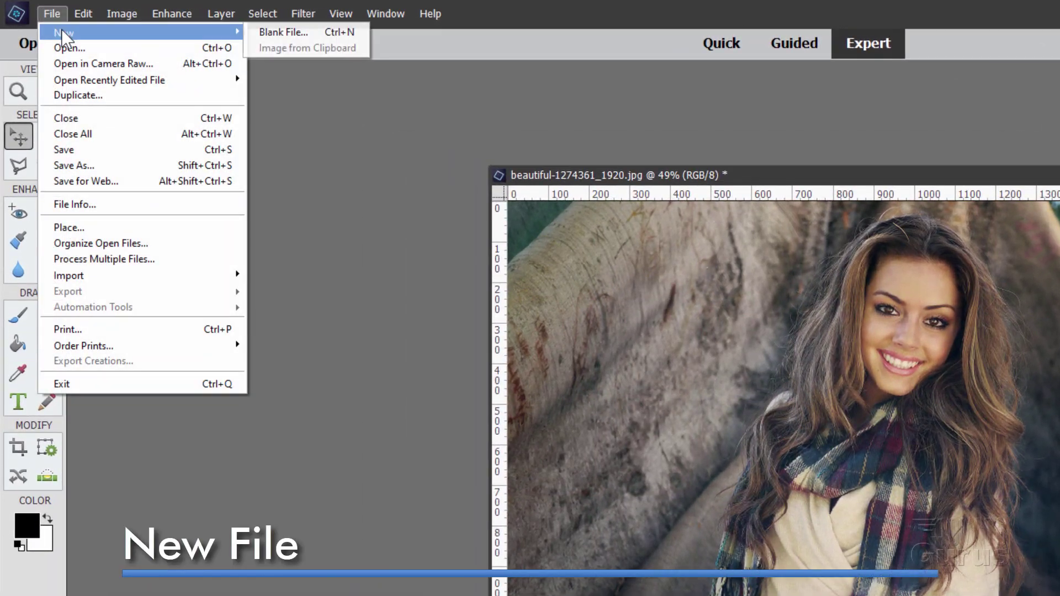
pyautogui.click(274, 33)
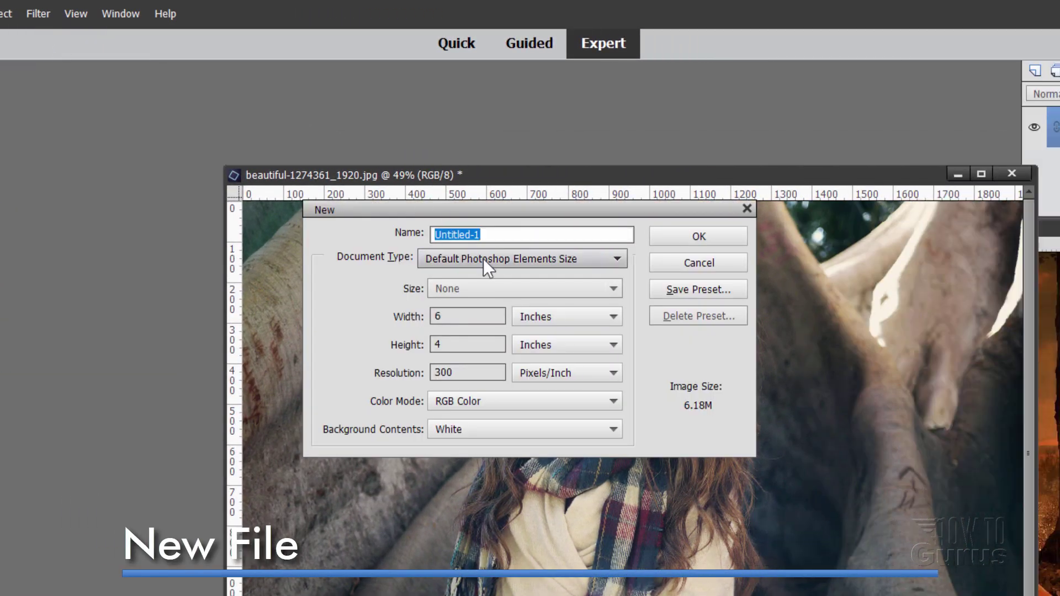
pyautogui.click(616, 258)
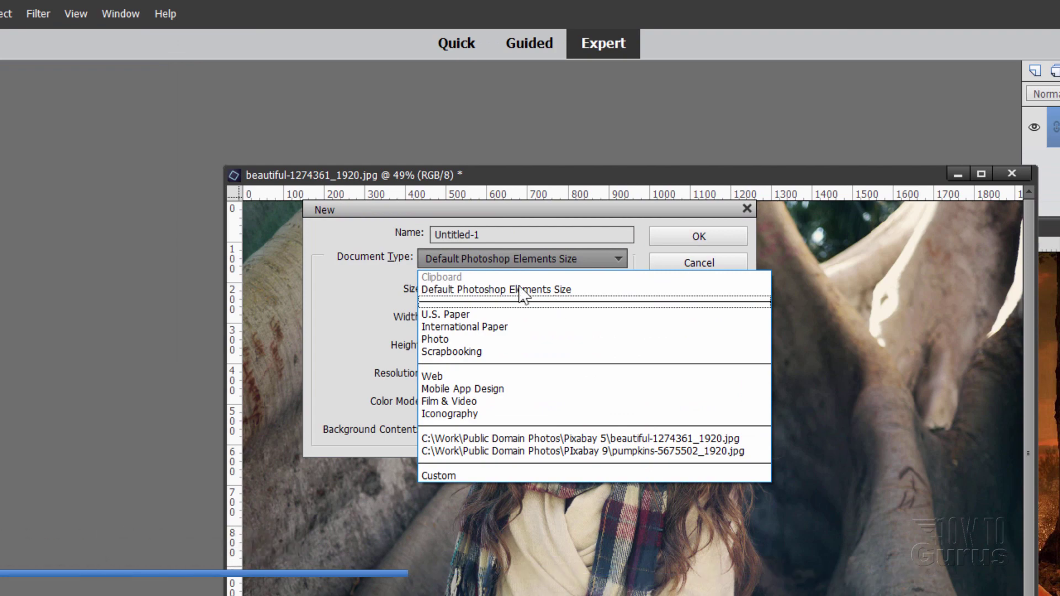
pyautogui.click(380, 256)
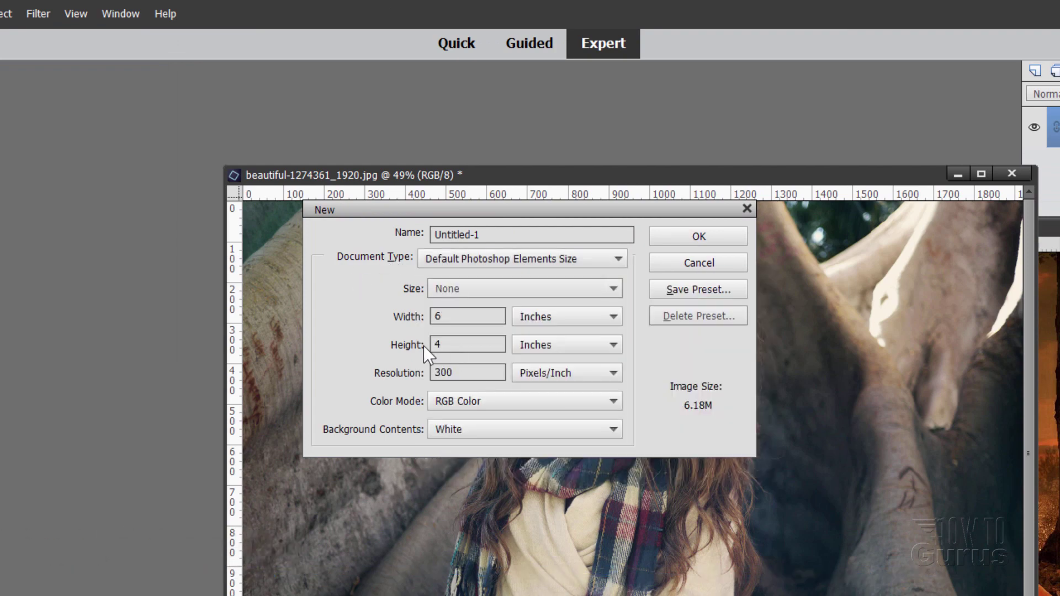
pyautogui.click(691, 237)
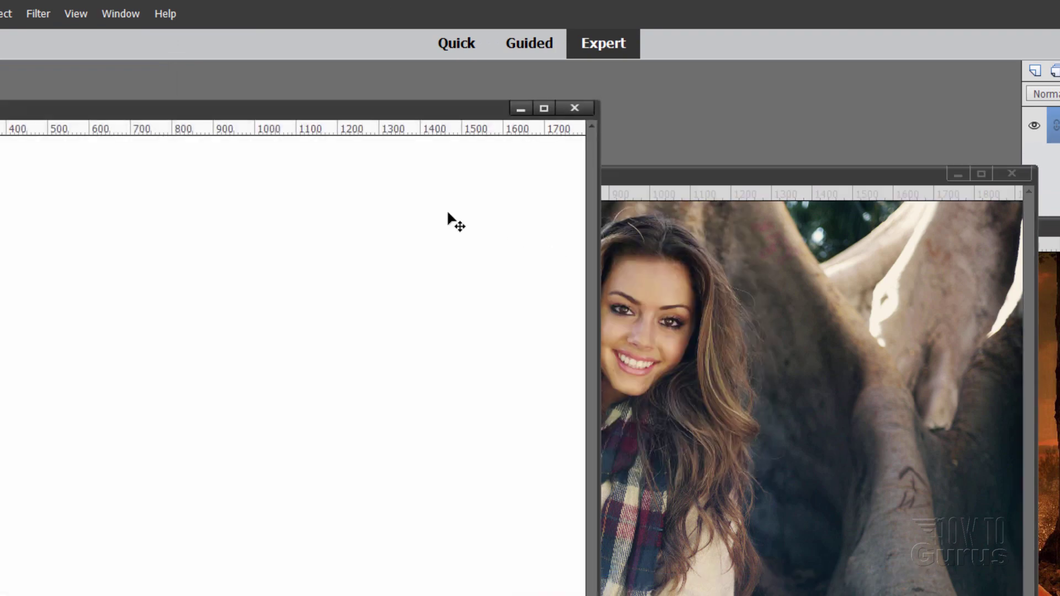
pyautogui.moveTo(311, 112); pyautogui.dragTo(322, 131)
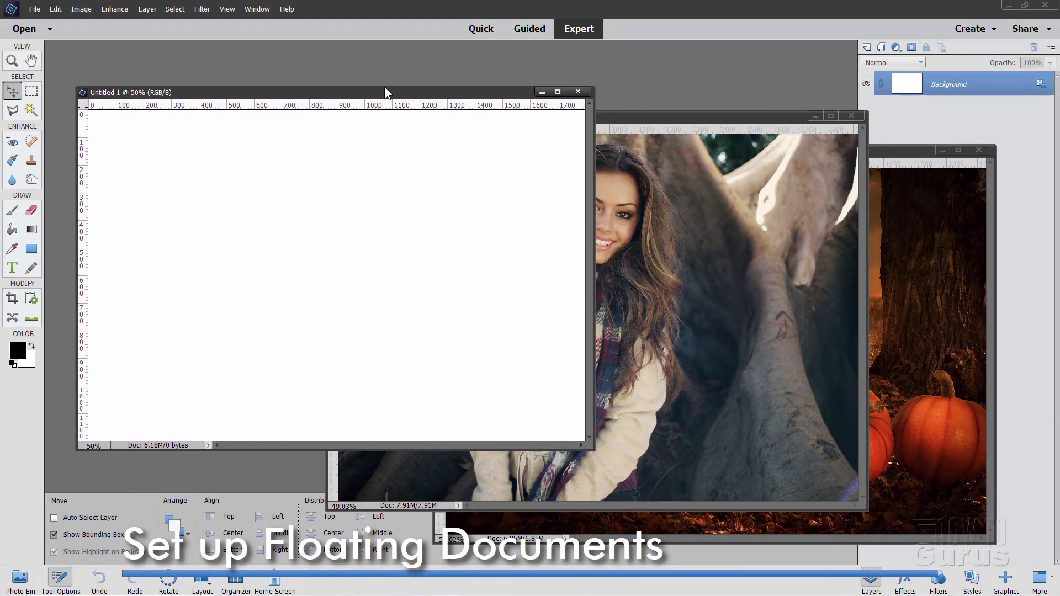
pyautogui.moveTo(385, 92); pyautogui.dragTo(392, 82)
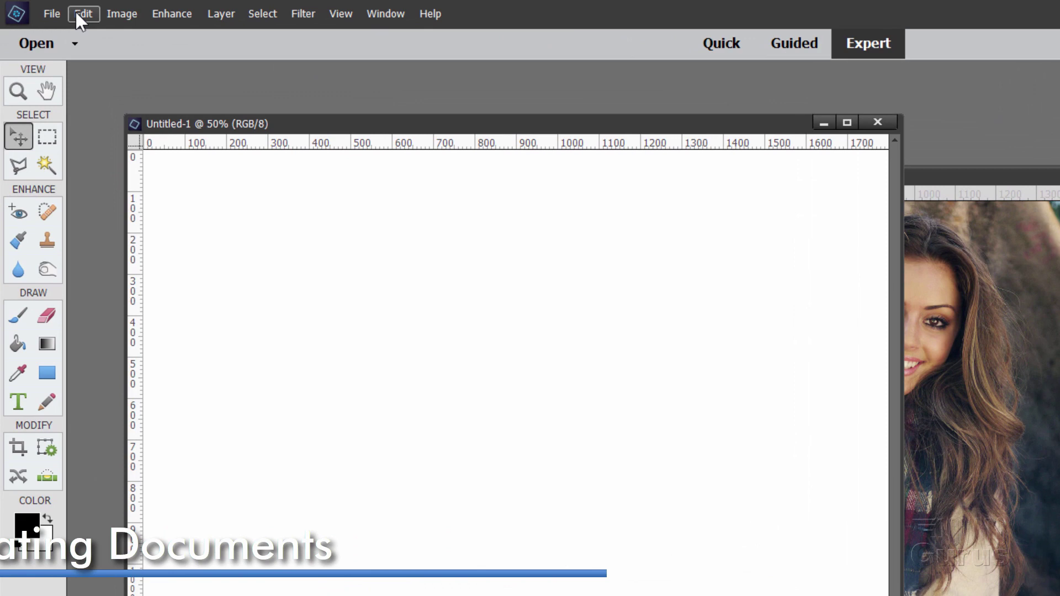
# Turn off Allow Floating Documents in Expert Mode in General preferences and dock Untitled-1 as a tab
pyautogui.click(78, 12)
pyautogui.moveTo(127, 321)
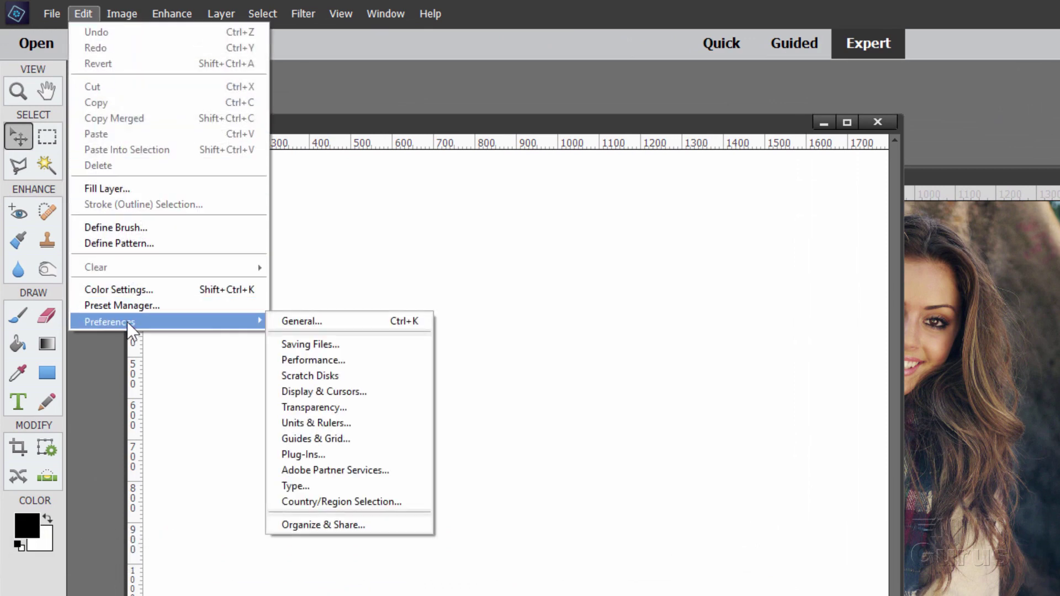
pyautogui.click(306, 323)
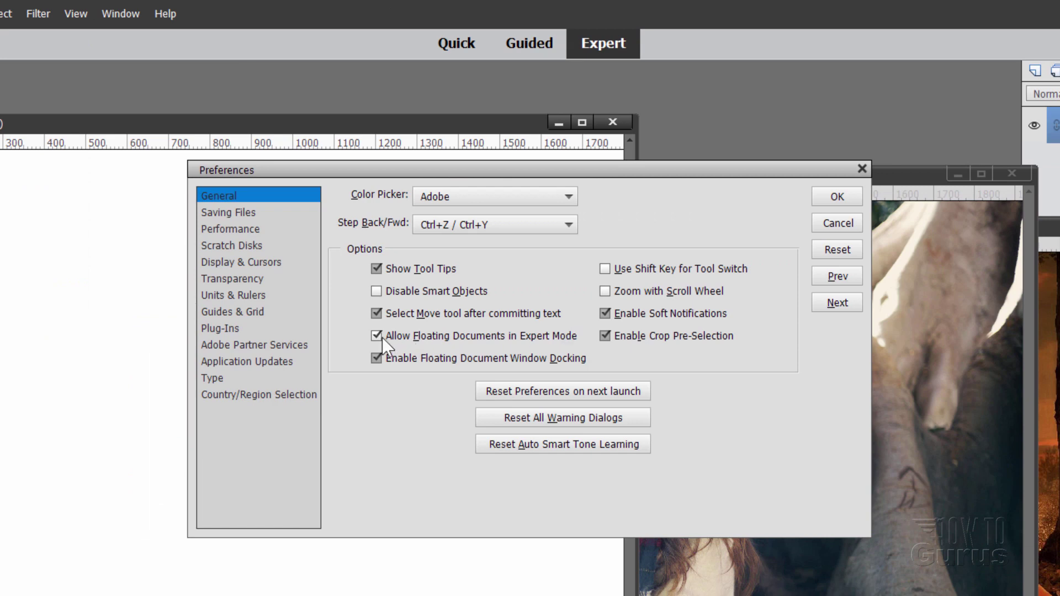
pyautogui.click(376, 336)
pyautogui.click(838, 196)
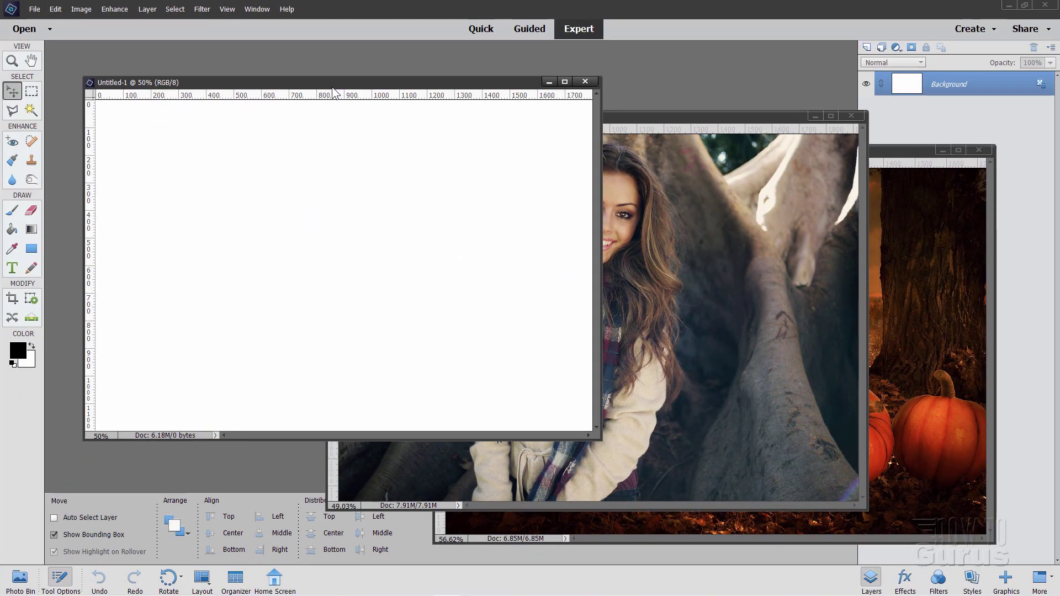
pyautogui.moveTo(332, 87); pyautogui.dragTo(335, 47)
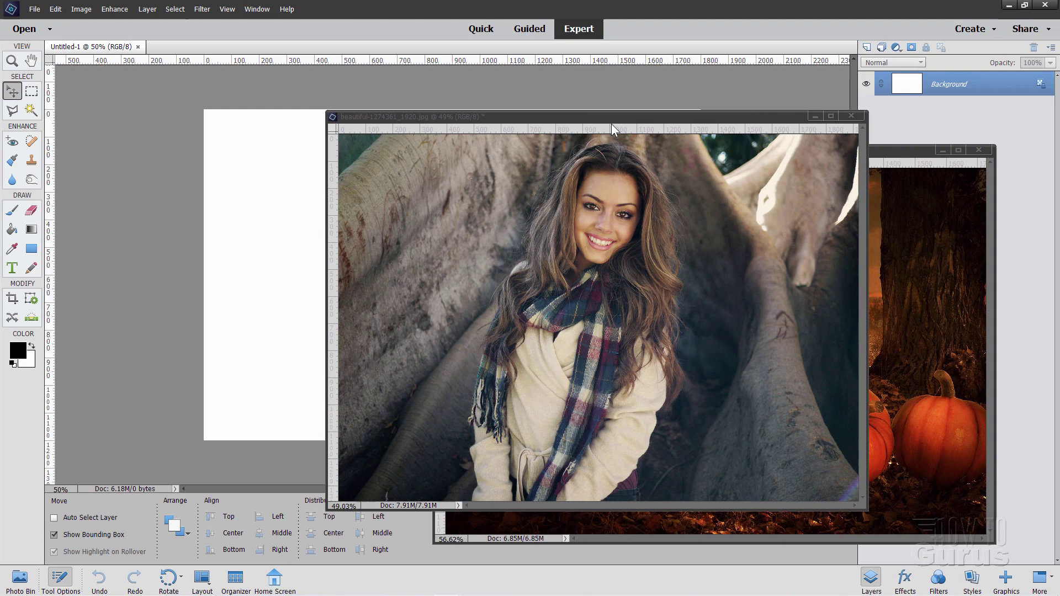
# Drag the pumpkin scene's layer into Untitled-1 as Layer 1 and close pumpkins-5675502_1920.jpg
pyautogui.moveTo(608, 121); pyautogui.dragTo(367, 286)
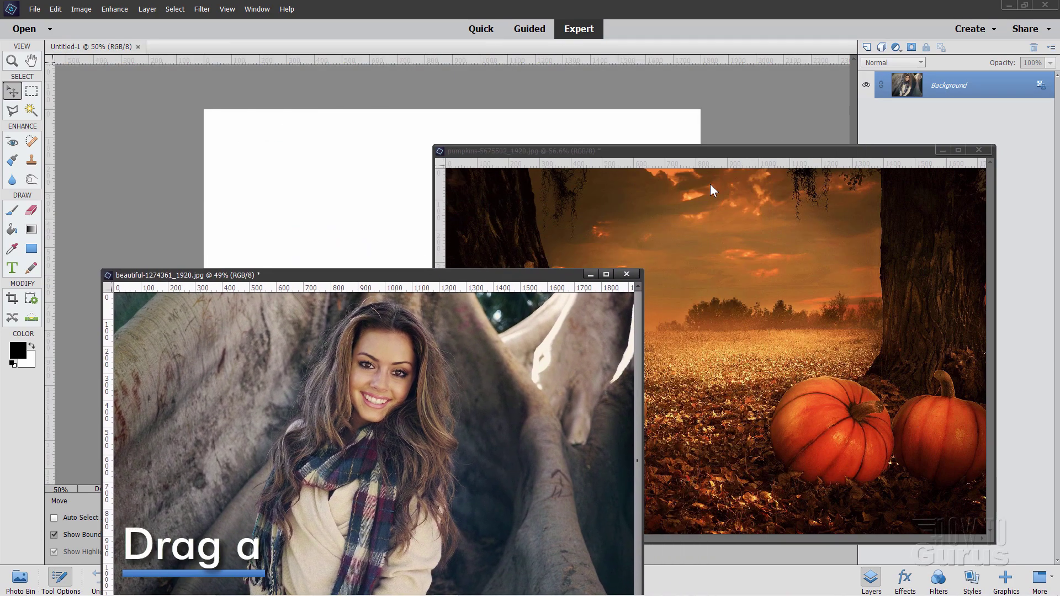
pyautogui.moveTo(711, 154); pyautogui.dragTo(684, 213)
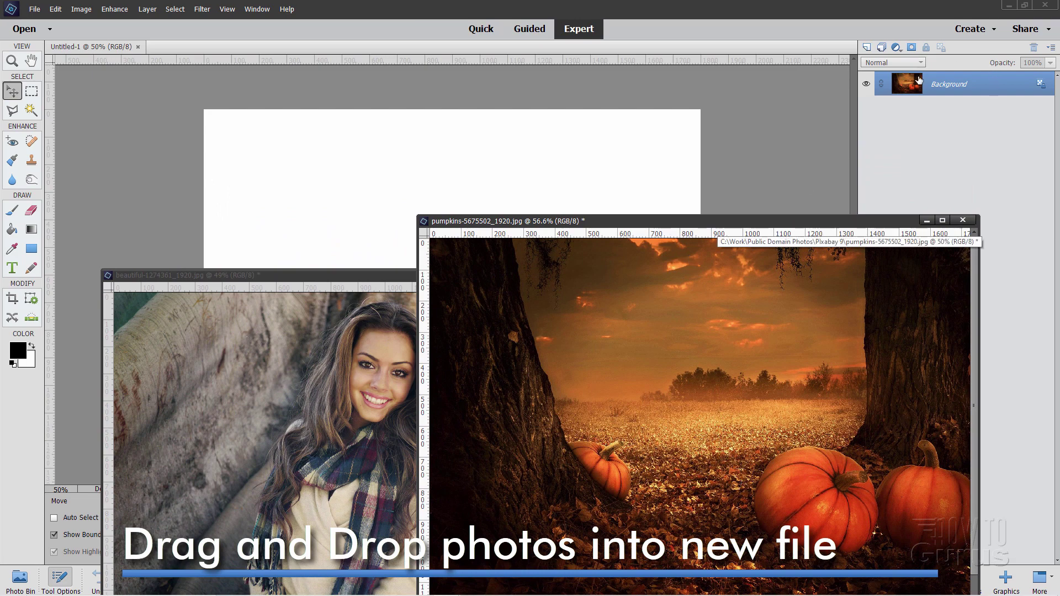
pyautogui.moveTo(919, 82); pyautogui.dragTo(476, 180)
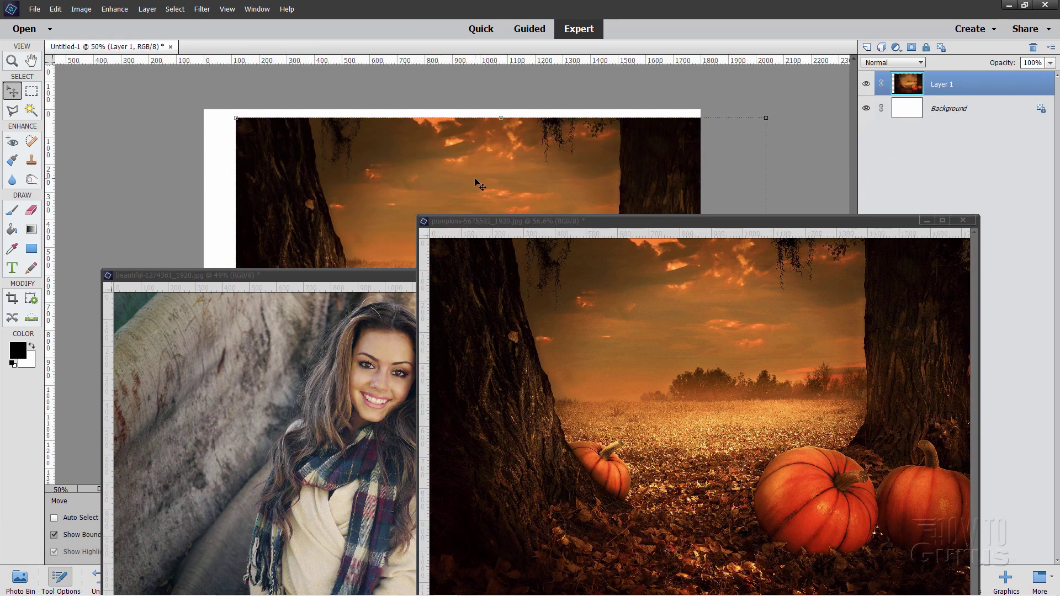
pyautogui.click(963, 220)
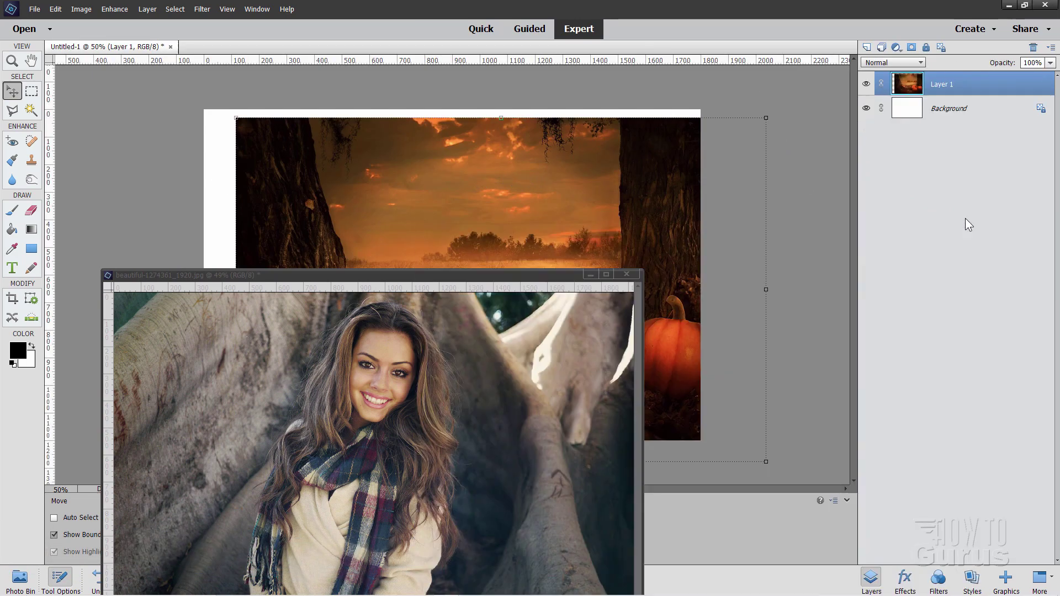
# Drag the portrait into Untitled-1 as Layer 2 and close beautiful-1274361_1920.jpg
pyautogui.moveTo(539, 275); pyautogui.dragTo(919, 176)
pyautogui.moveTo(906, 88); pyautogui.dragTo(398, 237)
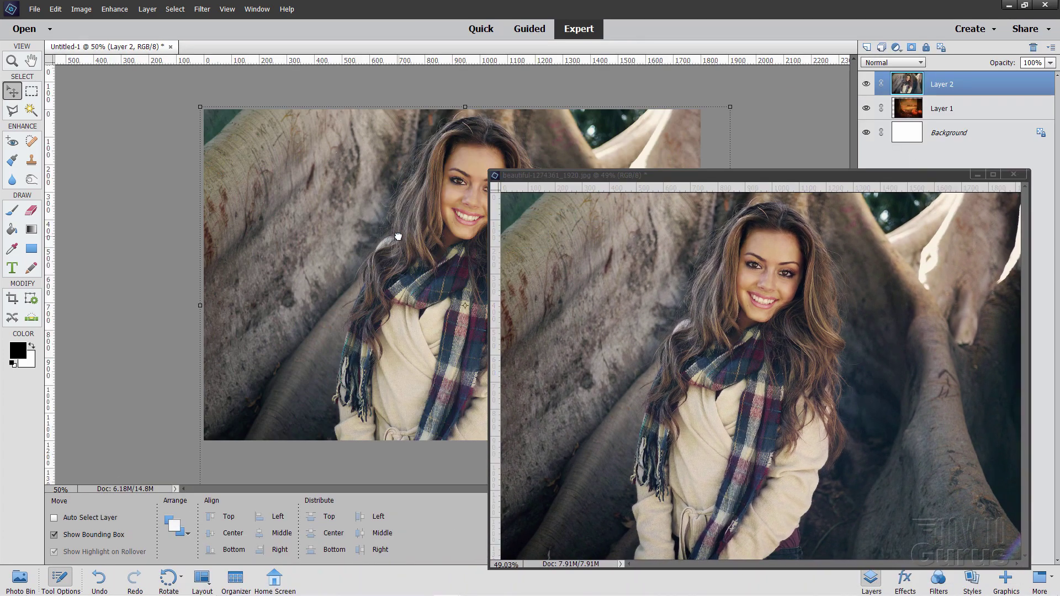
pyautogui.click(1019, 175)
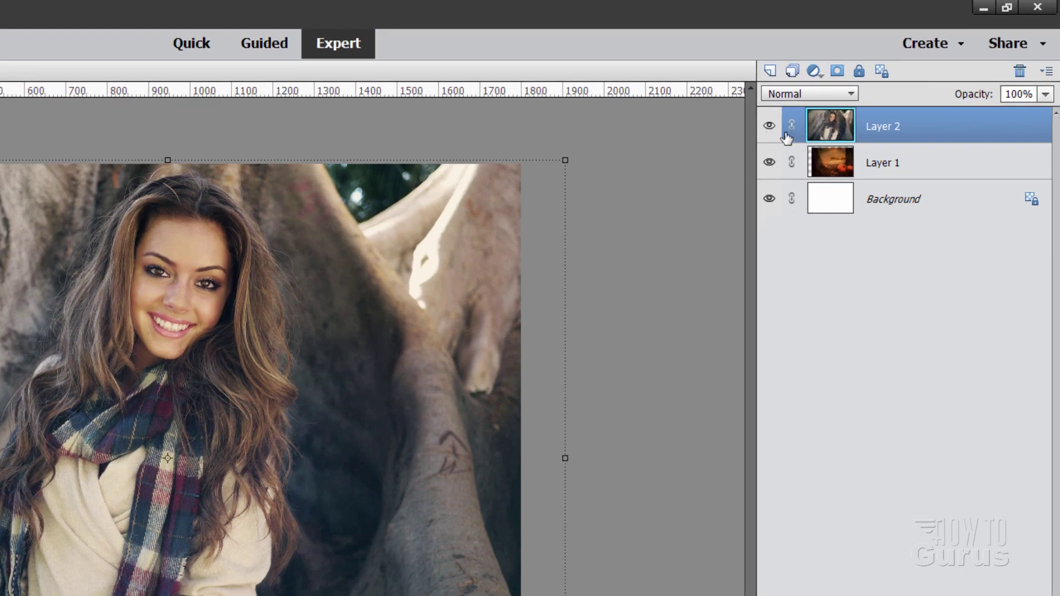
# Hide Layer 2 and move Layer 1 left and up until the pumpkins cover the whole canvas
pyautogui.click(769, 127)
pyautogui.click(901, 162)
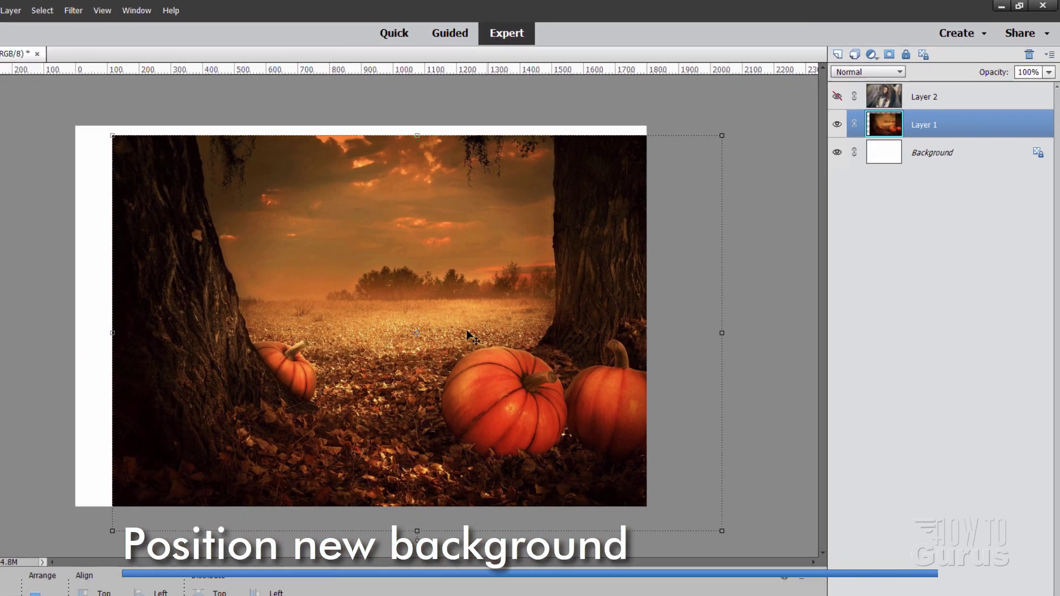
pyautogui.moveTo(255, 420); pyautogui.dragTo(269, 421)
pyautogui.moveTo(523, 289); pyautogui.dragTo(481, 281)
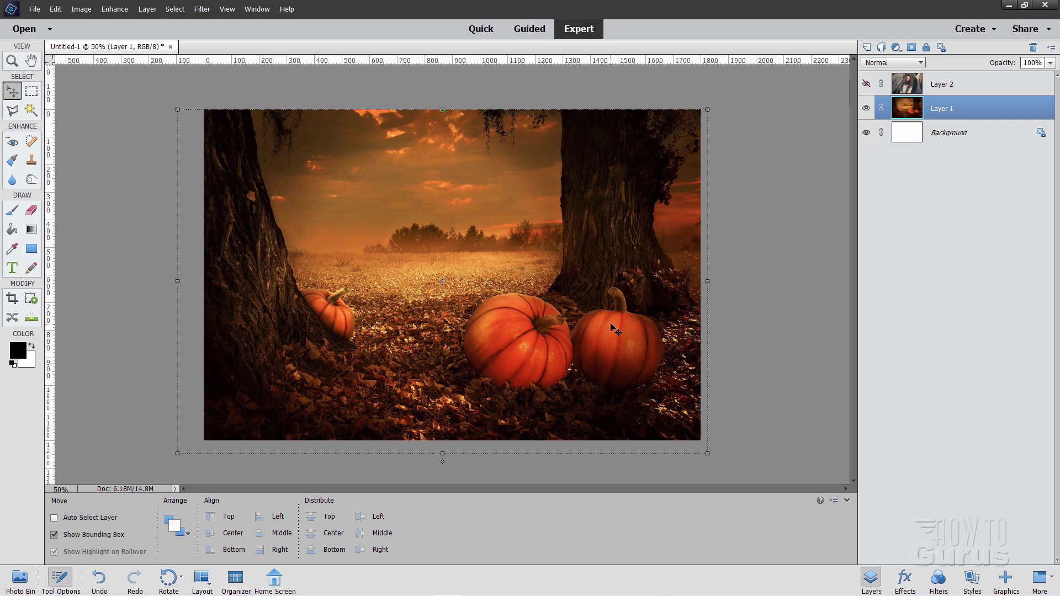
pyautogui.moveTo(323, 360)
pyautogui.mouseDown()
pyautogui.moveTo(336, 360)
pyautogui.moveTo(333, 370)
pyautogui.mouseUp()
pyautogui.click(332, 369)
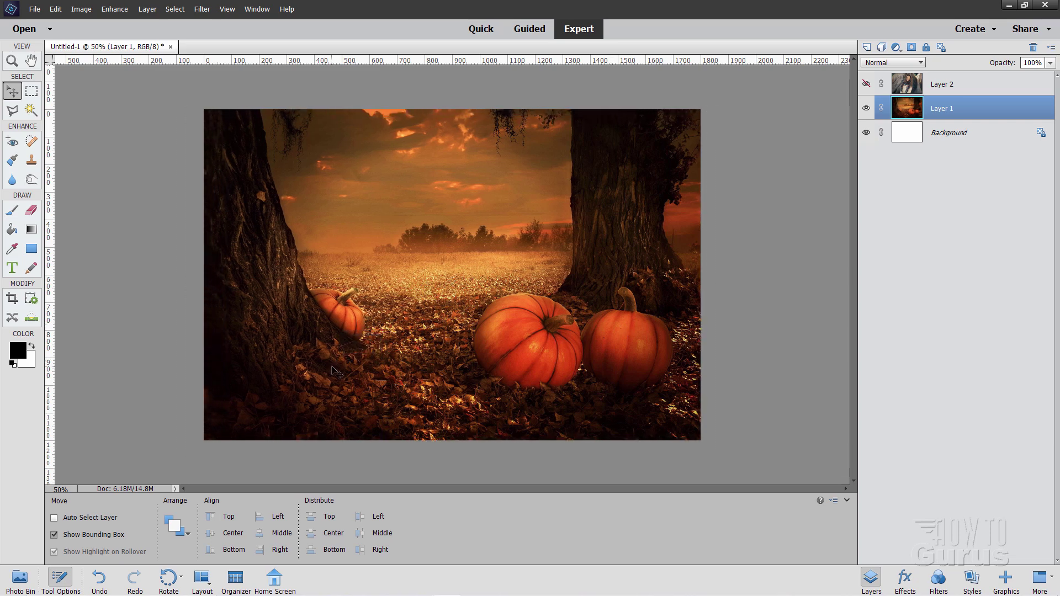
# Select Layer 2 and switch its visibility on, off and on again to compare with the pumpkins
pyautogui.click(914, 86)
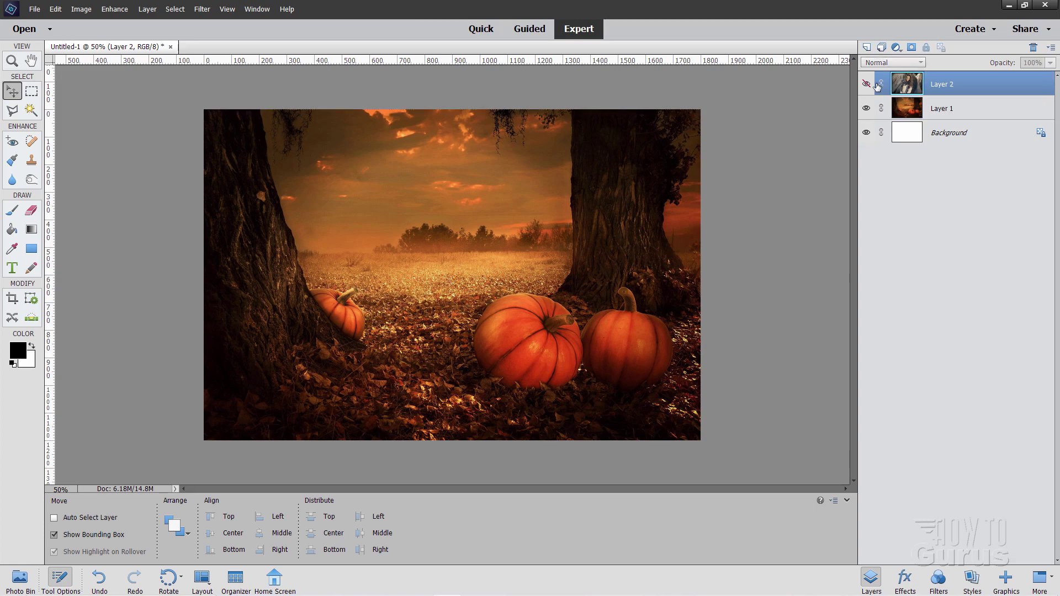
pyautogui.click(868, 85)
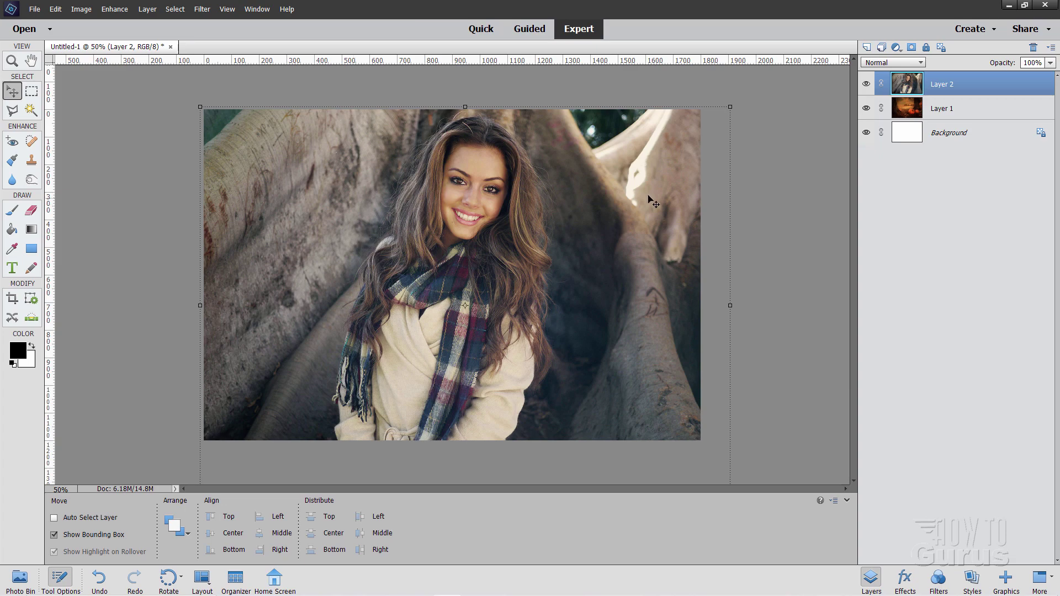
pyautogui.click(865, 87)
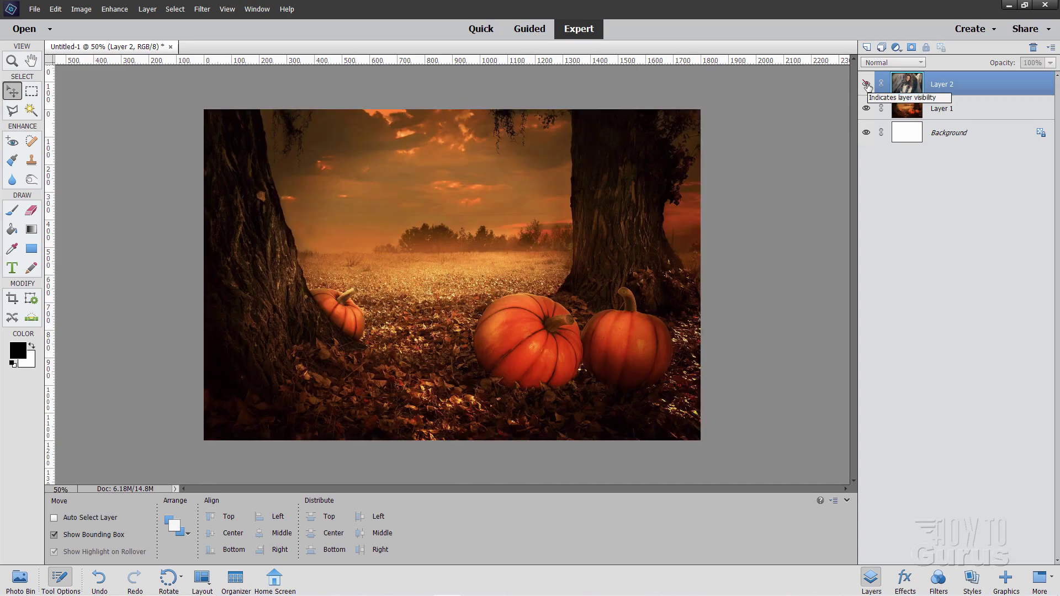
pyautogui.click(866, 86)
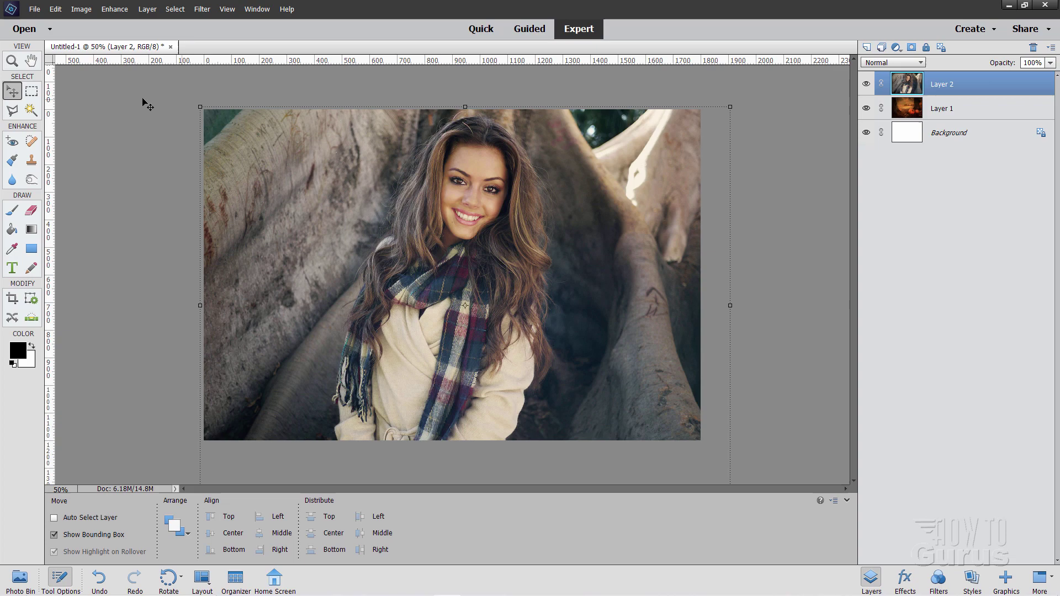
pyautogui.click(13, 62)
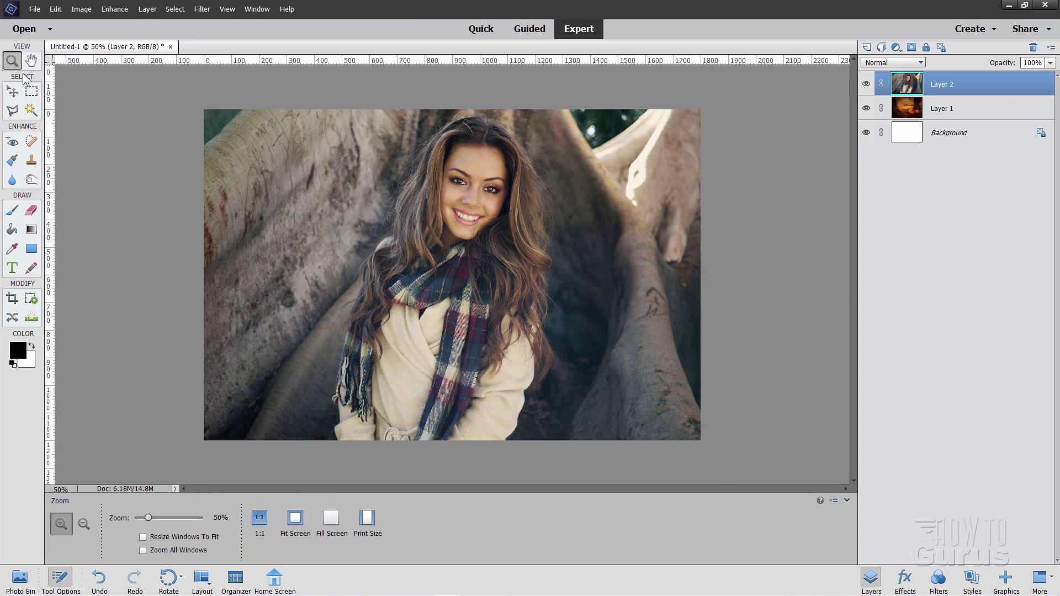
# Zoom in and trace the girl's hair, scarf and coat with the Polygonal Lasso, then fit the image to screen
pyautogui.click(399, 155)
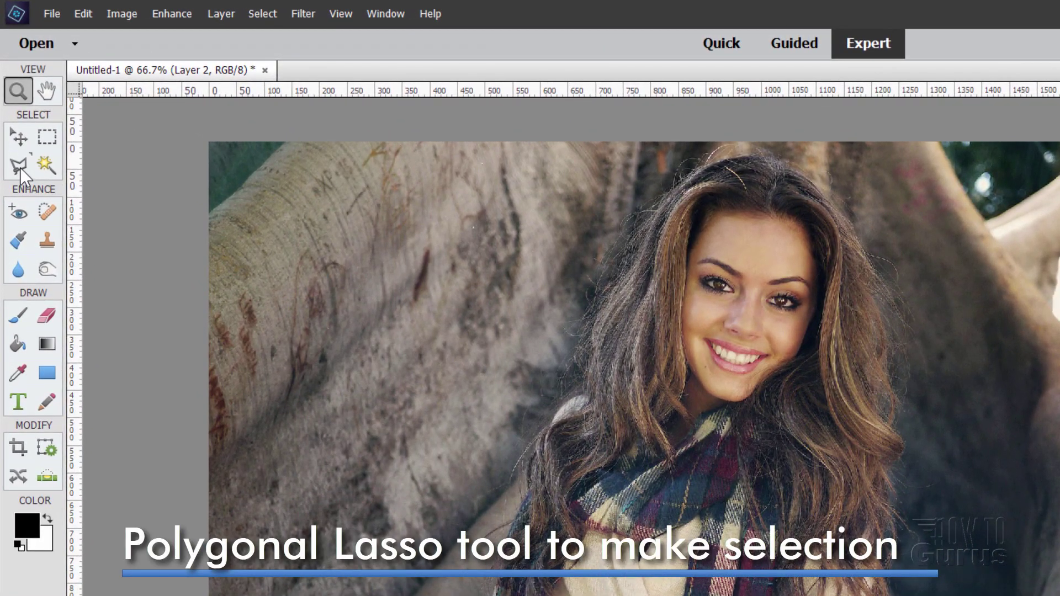
pyautogui.click(20, 166)
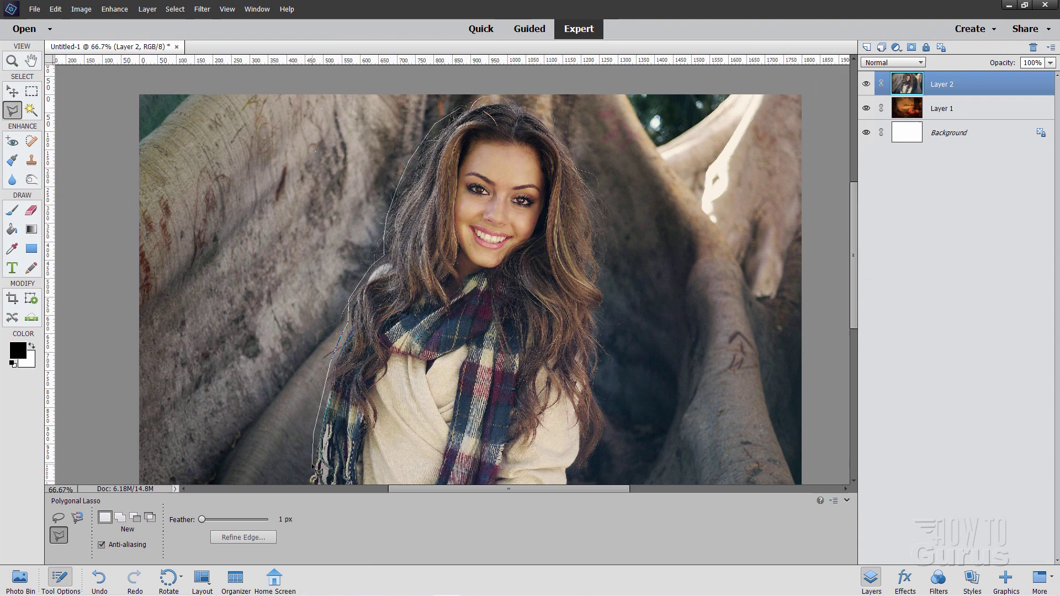
pyautogui.press('space')
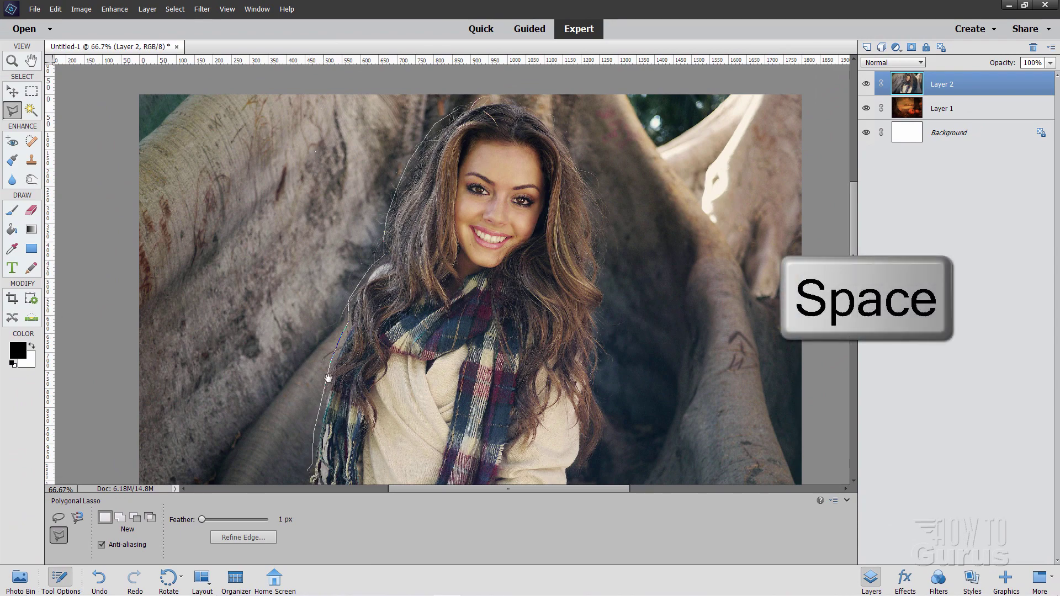
pyautogui.scroll(-4, 328, 377)
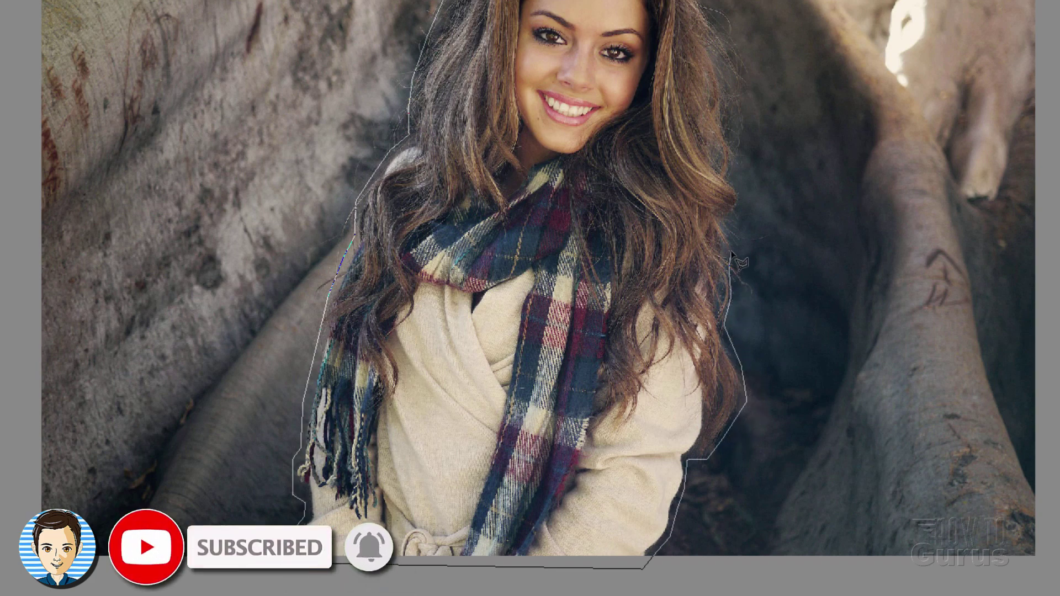
pyautogui.press('space')
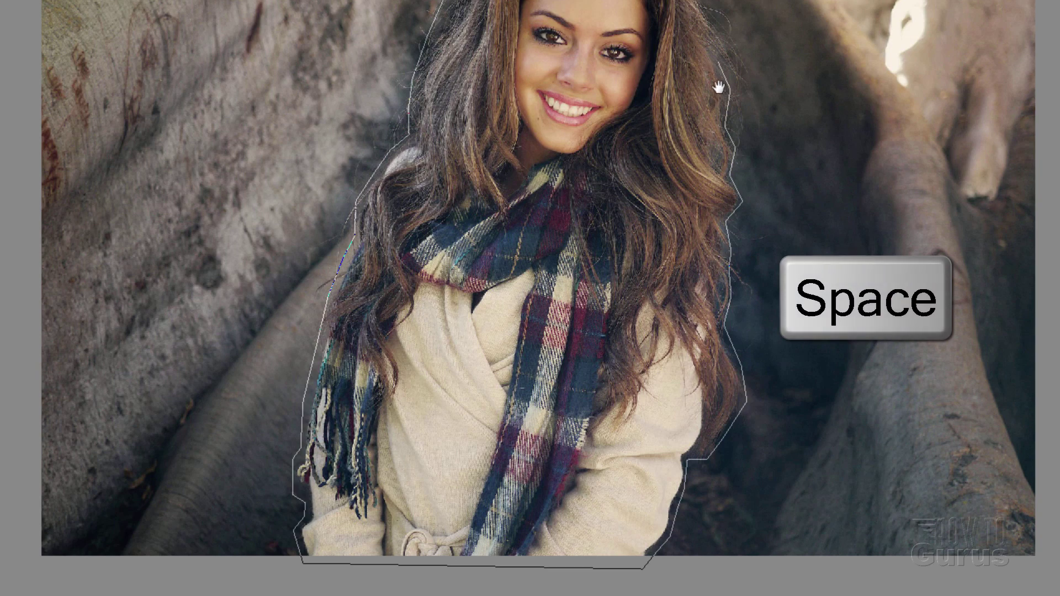
pyautogui.moveTo(719, 86)
pyautogui.mouseDown()
pyautogui.moveTo(705, 196)
pyautogui.moveTo(658, 350)
pyautogui.mouseUp()
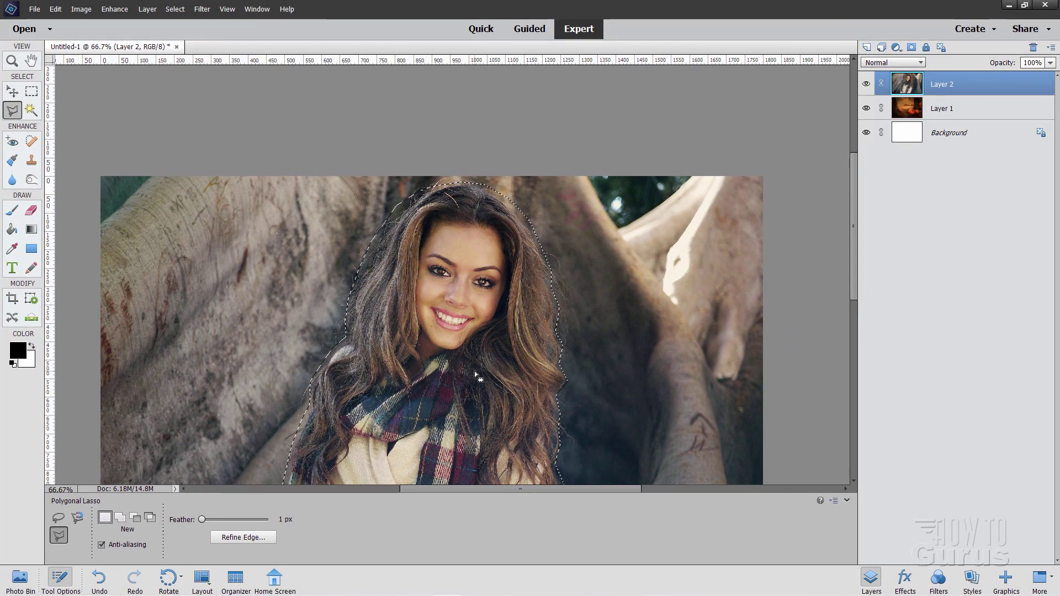
pyautogui.click(12, 61)
pyautogui.click(297, 520)
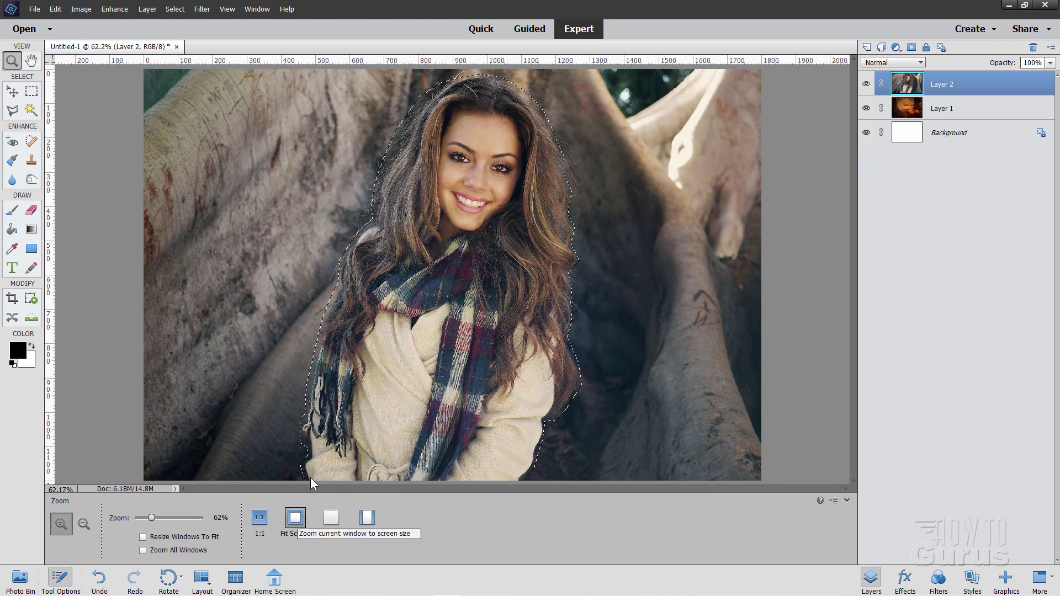
pyautogui.click(12, 110)
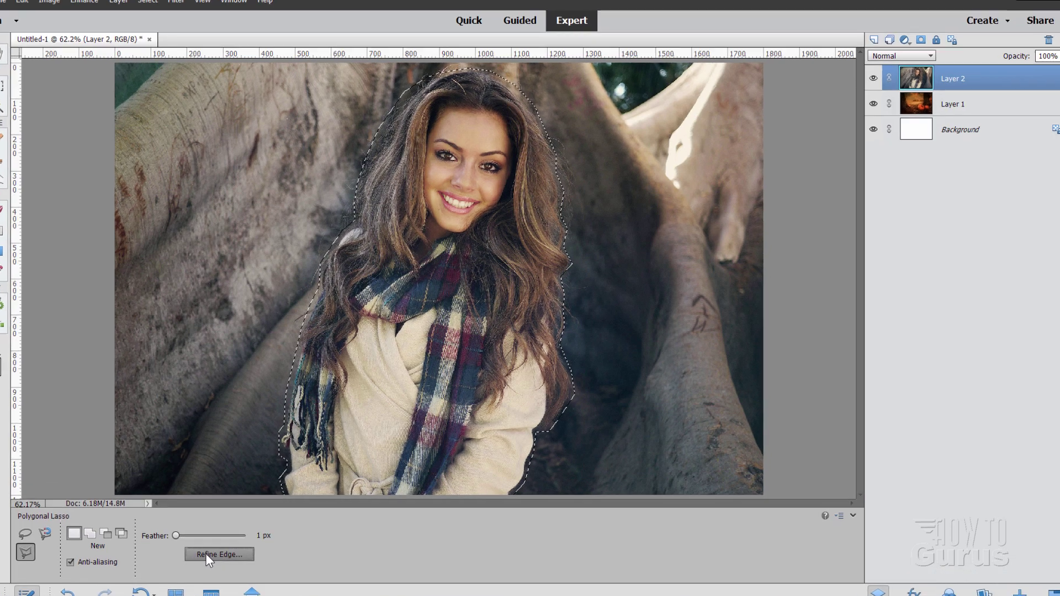
# In Refine Edge, enable Smart Radius at 1 px, brush the left hair edge, and keep Overlay view
pyautogui.click(206, 555)
pyautogui.click(798, 208)
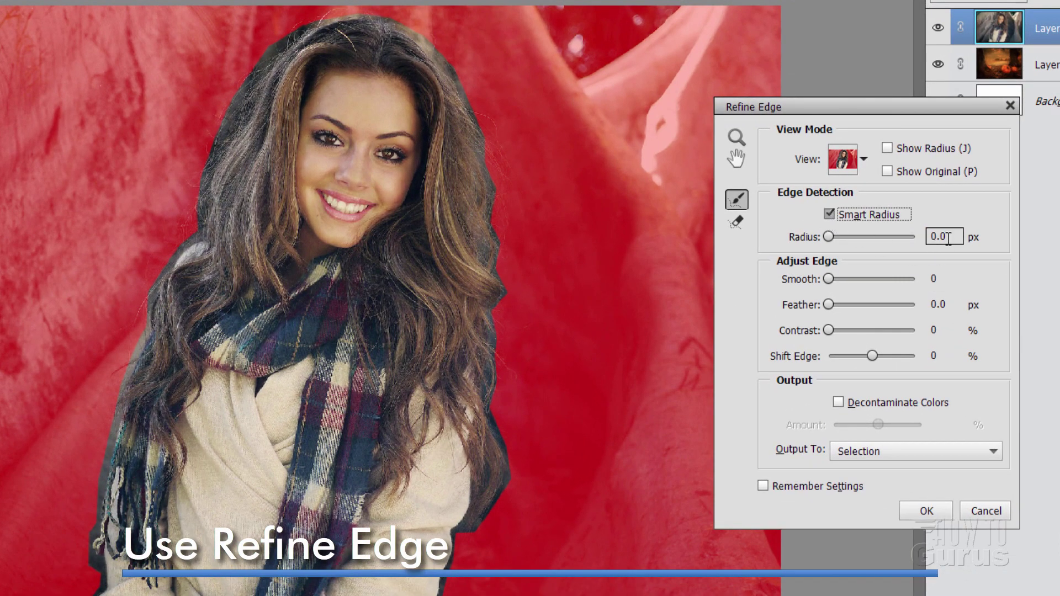
pyautogui.doubleClick(948, 237)
pyautogui.write('1')
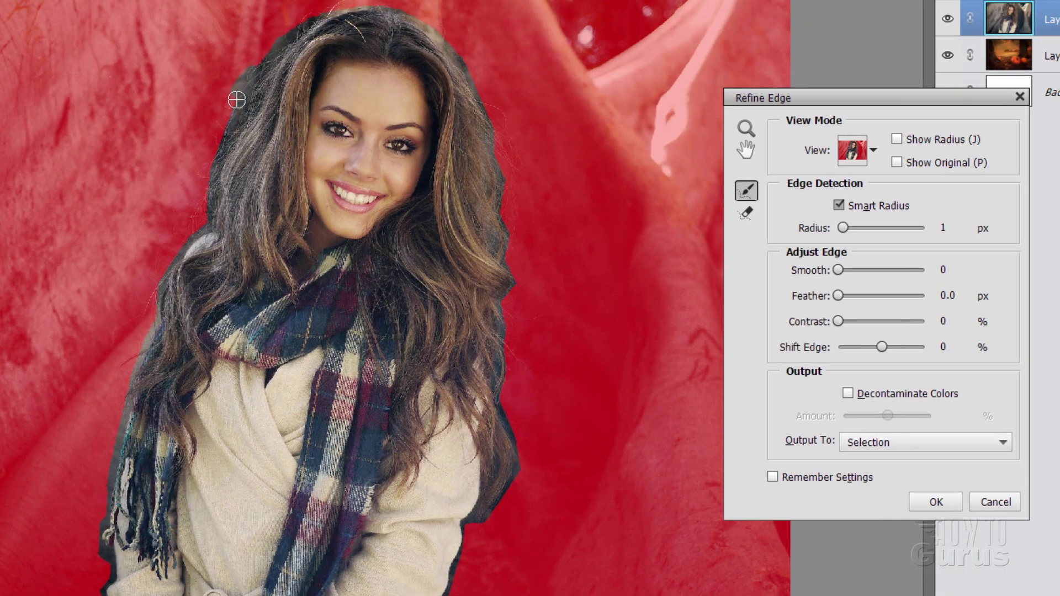
pyautogui.moveTo(206, 201)
pyautogui.mouseDown()
pyautogui.moveTo(246, 97)
pyautogui.moveTo(213, 205)
pyautogui.mouseUp()
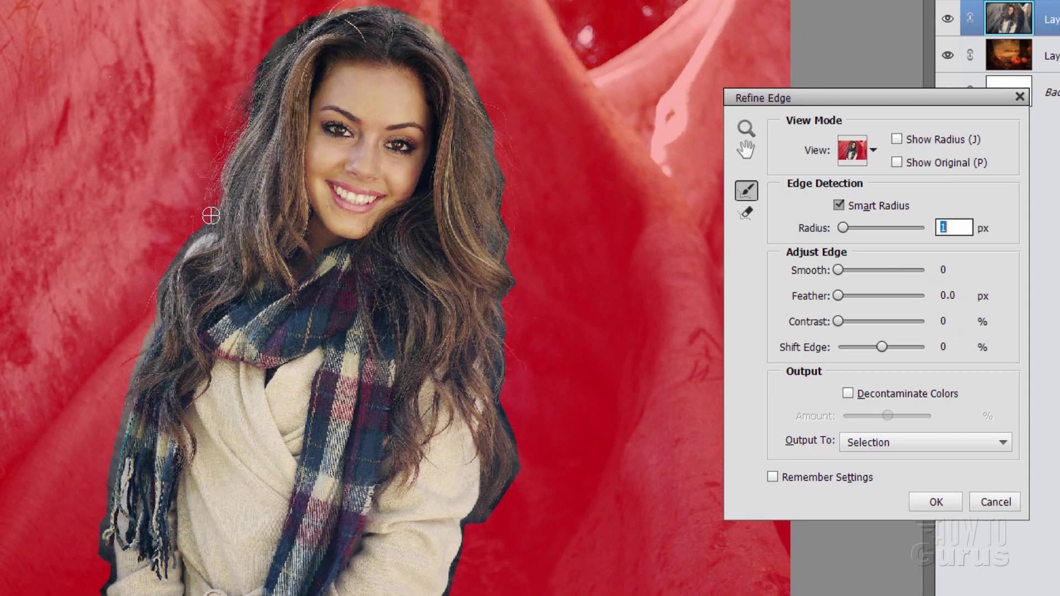
pyautogui.click(875, 151)
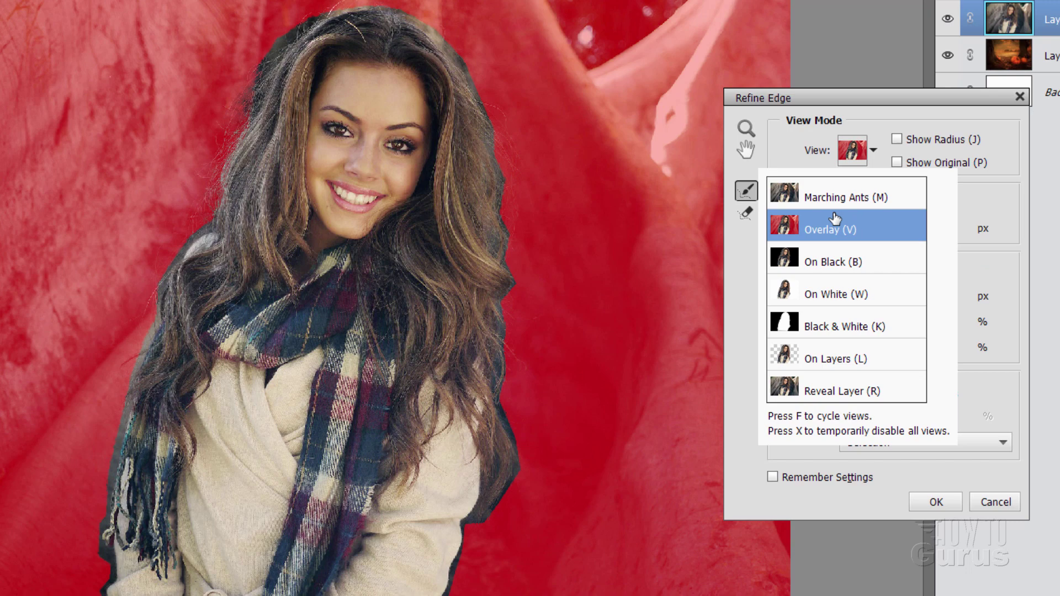
pyautogui.click(875, 151)
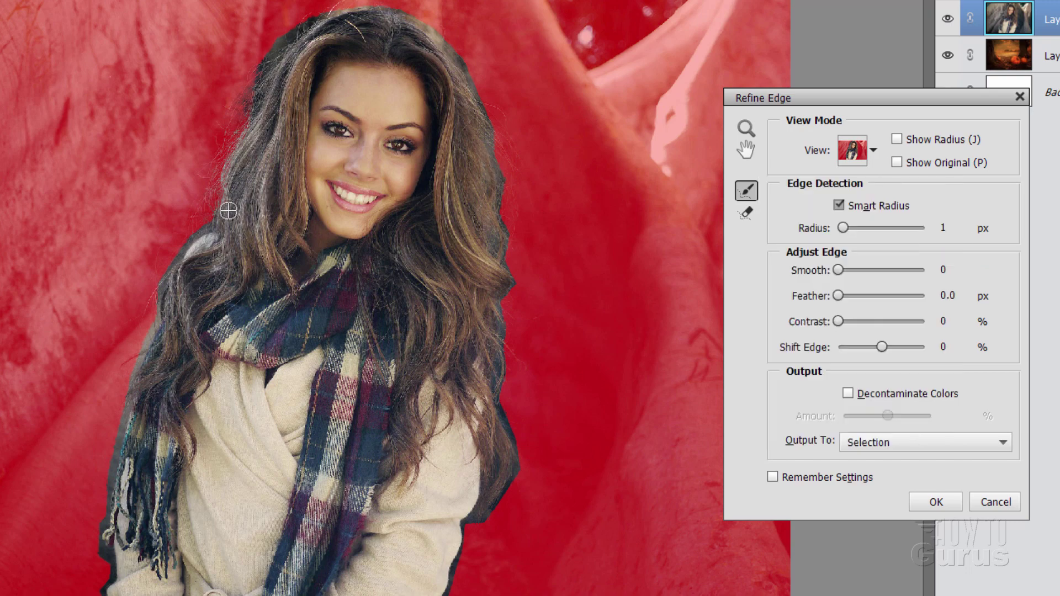
# Brush Refine Radius along the left side, top of the head, right side and lower right hair strands
pyautogui.moveTo(228, 210)
pyautogui.mouseDown()
pyautogui.moveTo(176, 262)
pyautogui.moveTo(186, 265)
pyautogui.moveTo(172, 270)
pyautogui.moveTo(142, 331)
pyautogui.mouseUp()
pyautogui.moveTo(163, 296)
pyautogui.mouseDown()
pyautogui.moveTo(124, 382)
pyautogui.moveTo(72, 374)
pyautogui.moveTo(115, 391)
pyautogui.moveTo(134, 358)
pyautogui.moveTo(126, 422)
pyautogui.moveTo(92, 447)
pyautogui.moveTo(119, 427)
pyautogui.moveTo(105, 511)
pyautogui.mouseUp()
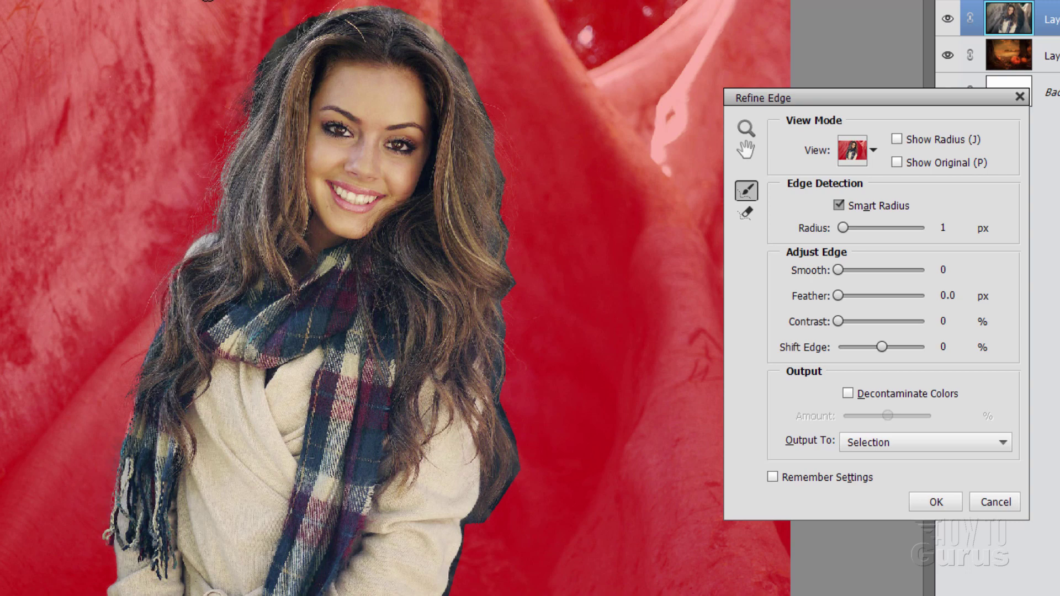
pyautogui.moveTo(227, 43)
pyautogui.mouseDown()
pyautogui.moveTo(245, 93)
pyautogui.moveTo(268, 49)
pyautogui.moveTo(294, 32)
pyautogui.moveTo(224, 100)
pyautogui.moveTo(261, 90)
pyautogui.mouseUp()
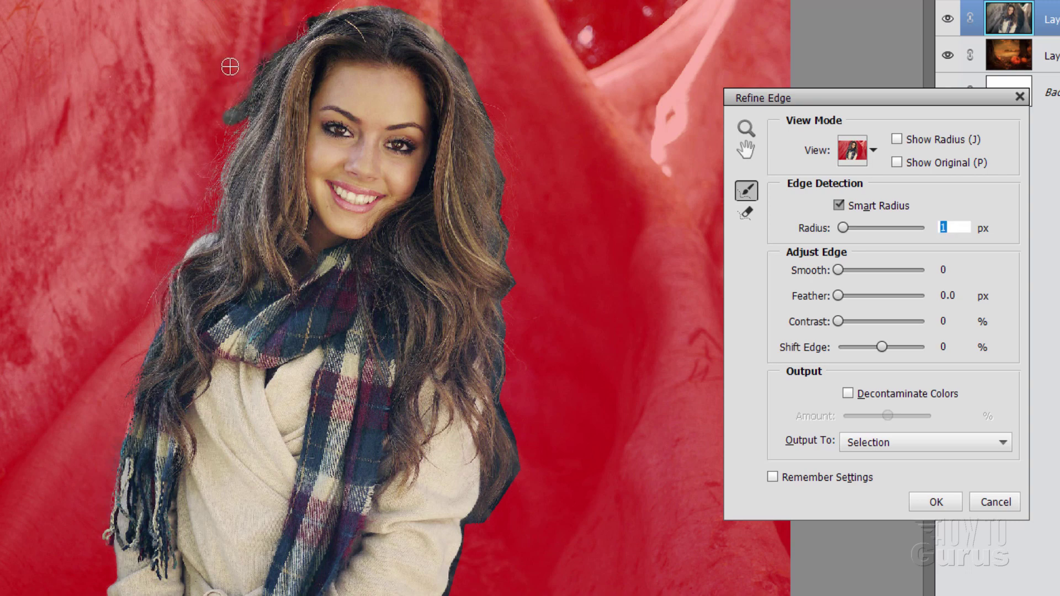
pyautogui.moveTo(228, 124)
pyautogui.mouseDown()
pyautogui.moveTo(250, 109)
pyautogui.moveTo(250, 80)
pyautogui.moveTo(275, 40)
pyautogui.mouseUp()
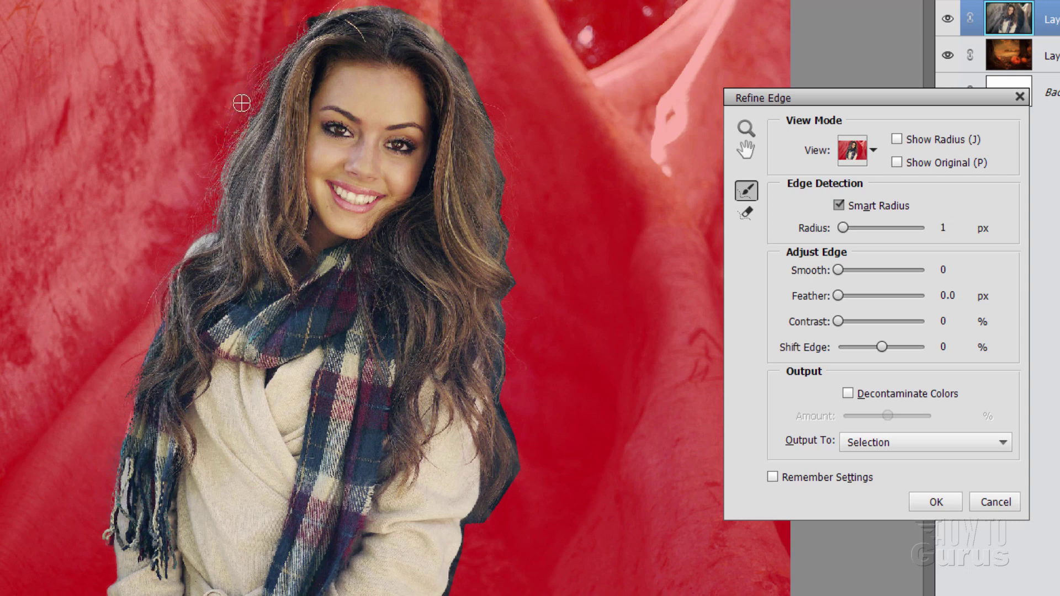
pyautogui.moveTo(247, 117)
pyautogui.mouseDown()
pyautogui.moveTo(295, 66)
pyautogui.moveTo(299, 31)
pyautogui.moveTo(354, 12)
pyautogui.mouseUp()
pyautogui.moveTo(438, 28)
pyautogui.mouseDown()
pyautogui.moveTo(495, 73)
pyautogui.moveTo(509, 121)
pyautogui.moveTo(495, 114)
pyautogui.moveTo(507, 199)
pyautogui.mouseUp()
pyautogui.moveTo(491, 133)
pyautogui.mouseDown()
pyautogui.moveTo(507, 202)
pyautogui.moveTo(550, 201)
pyautogui.moveTo(508, 211)
pyautogui.moveTo(514, 276)
pyautogui.moveTo(502, 296)
pyautogui.moveTo(506, 344)
pyautogui.moveTo(551, 340)
pyautogui.moveTo(546, 354)
pyautogui.moveTo(496, 321)
pyautogui.moveTo(550, 368)
pyautogui.moveTo(506, 341)
pyautogui.moveTo(507, 394)
pyautogui.moveTo(493, 338)
pyautogui.mouseUp()
pyautogui.moveTo(522, 387)
pyautogui.mouseDown()
pyautogui.moveTo(488, 374)
pyautogui.moveTo(489, 359)
pyautogui.mouseUp()
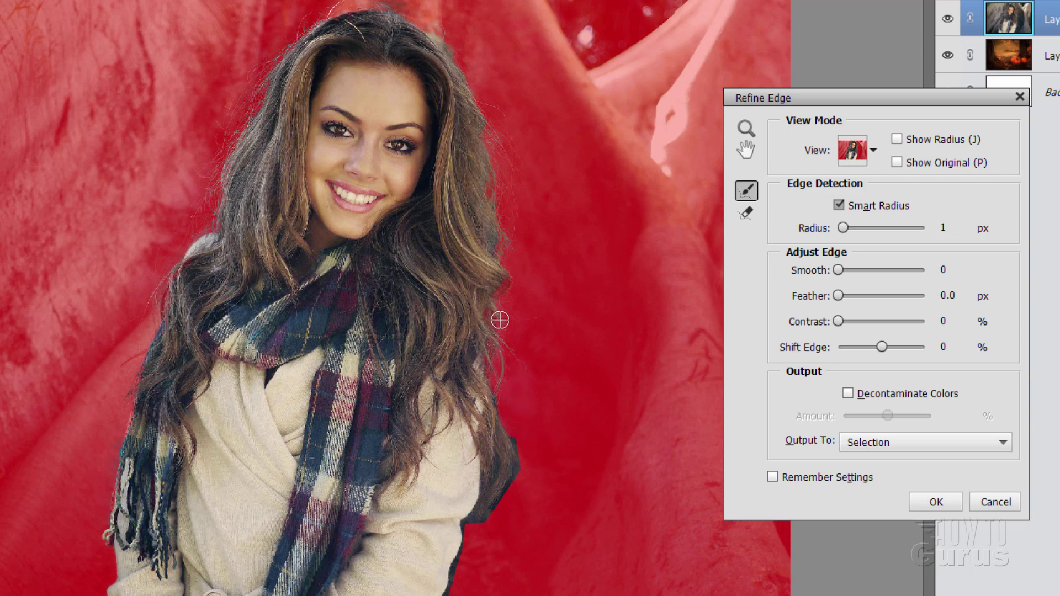
pyautogui.moveTo(507, 399)
pyautogui.mouseDown()
pyautogui.moveTo(532, 501)
pyautogui.moveTo(502, 461)
pyautogui.moveTo(504, 520)
pyautogui.moveTo(520, 521)
pyautogui.moveTo(516, 495)
pyautogui.moveTo(471, 533)
pyautogui.moveTo(456, 573)
pyautogui.moveTo(462, 524)
pyautogui.mouseUp()
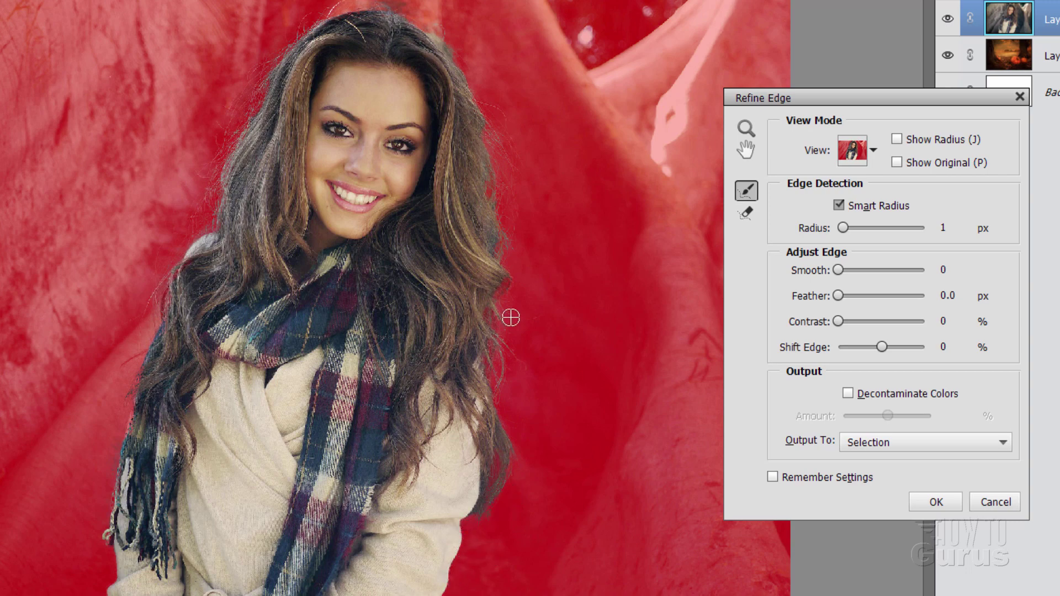
# Output the Refine Edge result as a New Layer with Layer Mask and apply it
pyautogui.click(891, 439)
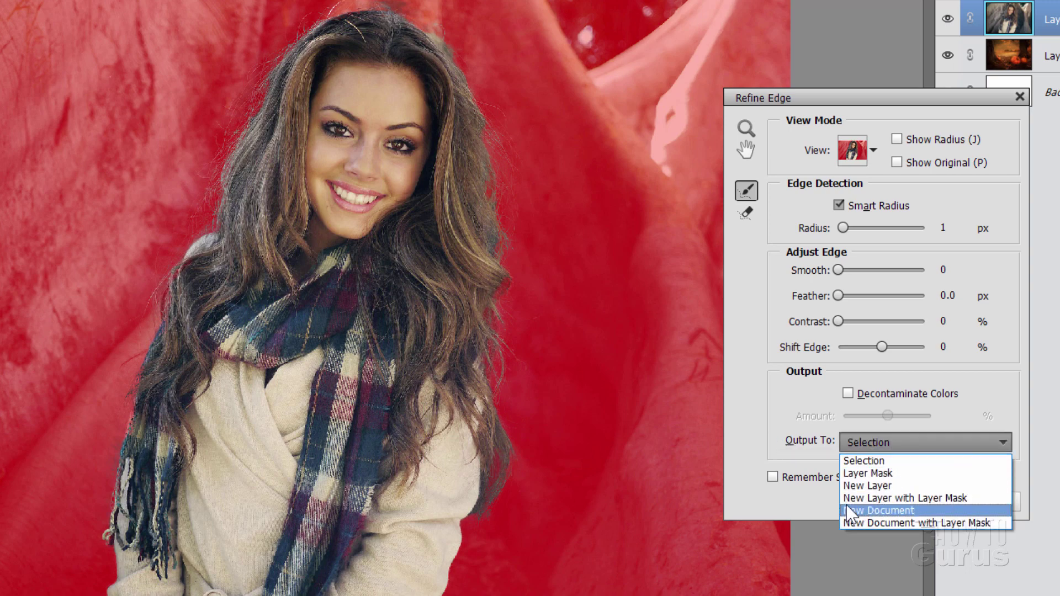
pyautogui.click(909, 499)
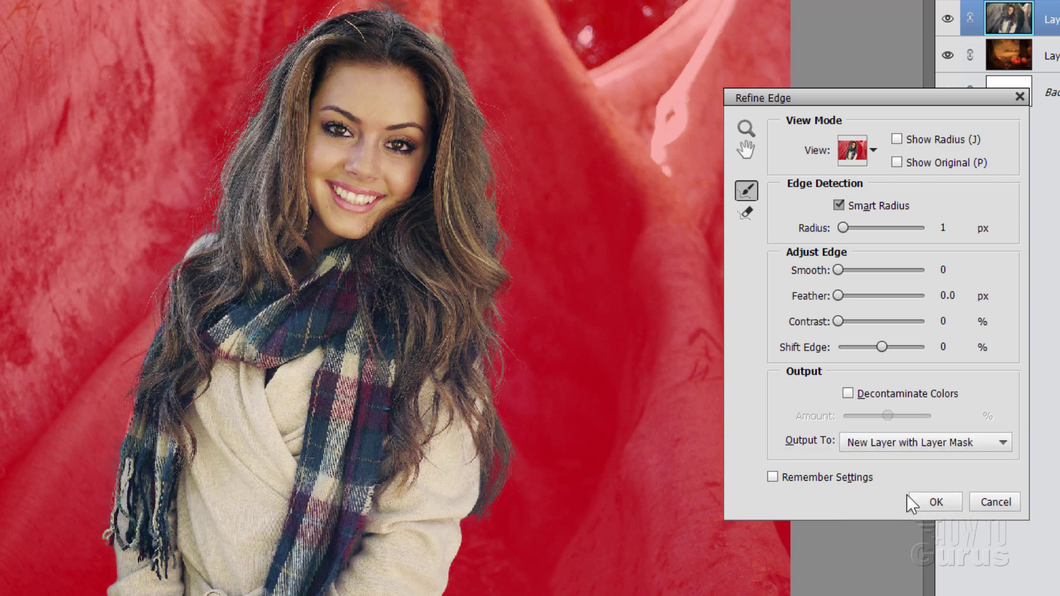
pyautogui.click(939, 502)
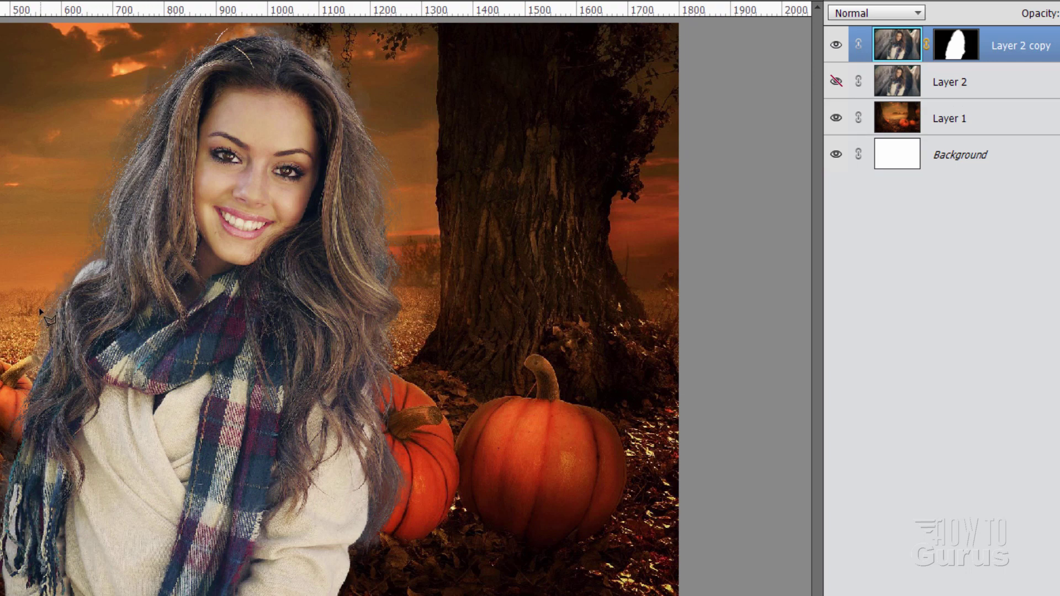
# Target the girl's layer mask and set the Burn tool to 50% exposure with an enlarged brush
pyautogui.click(961, 54)
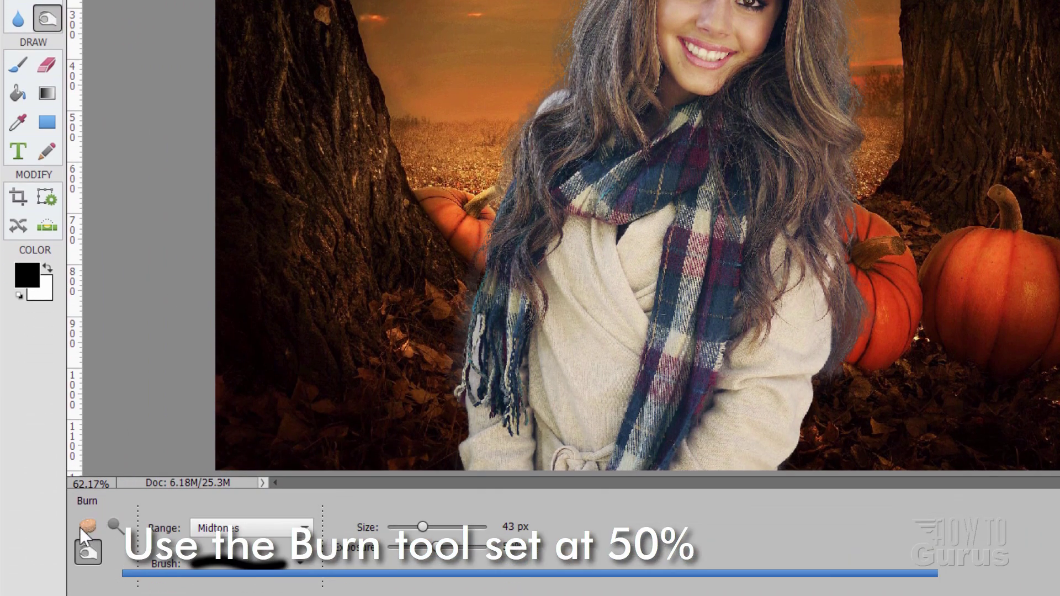
pyautogui.click(84, 531)
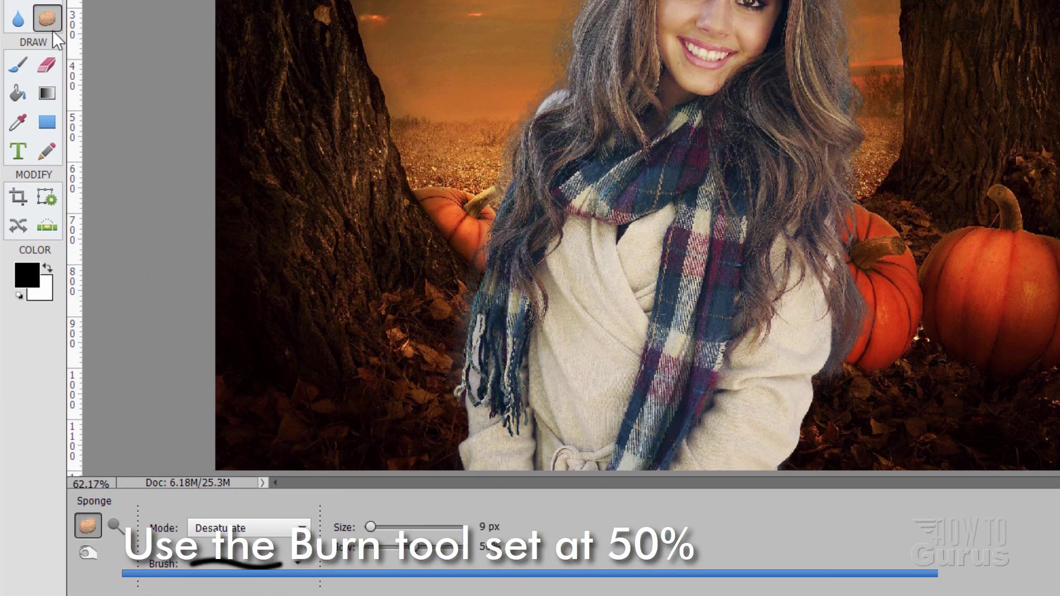
pyautogui.click(115, 531)
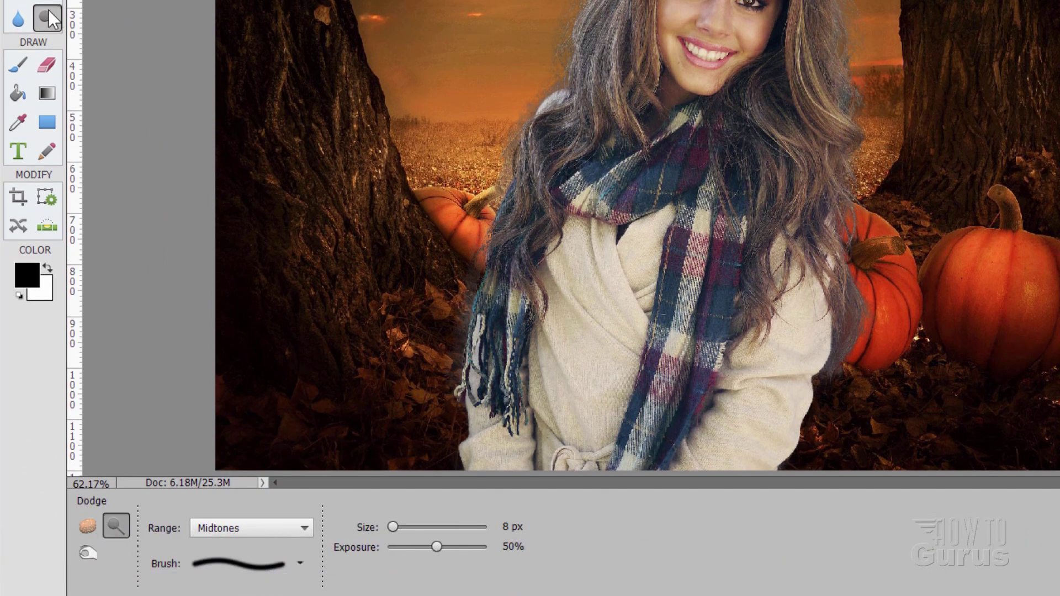
pyautogui.click(88, 553)
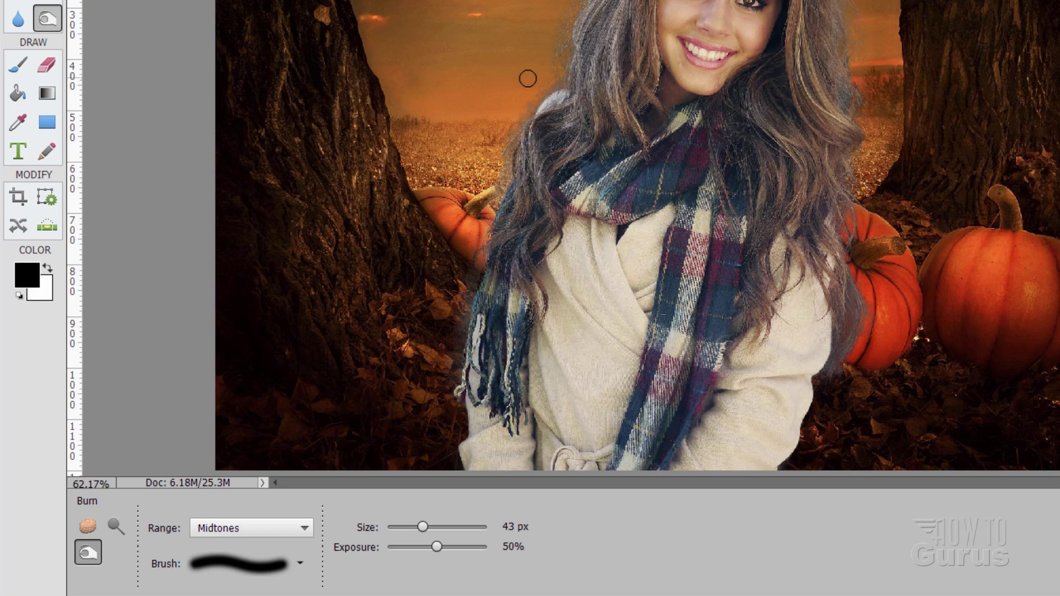
pyautogui.moveTo(421, 526); pyautogui.dragTo(424, 527)
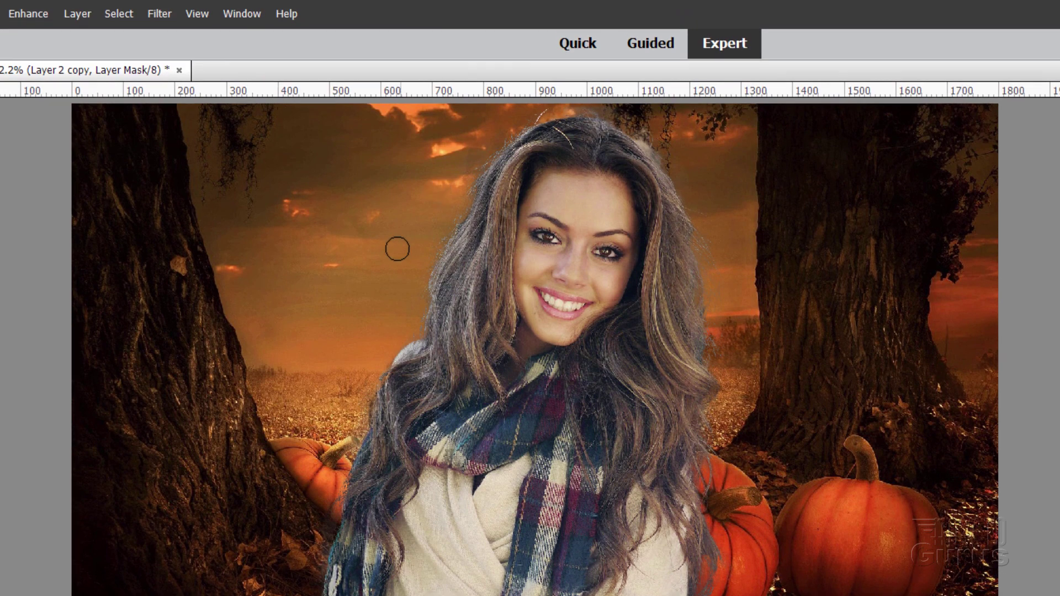
# Add a Warming Filter (85) Photo Filter layer clipped to the girl's layer at 59% density
pyautogui.click(84, 13)
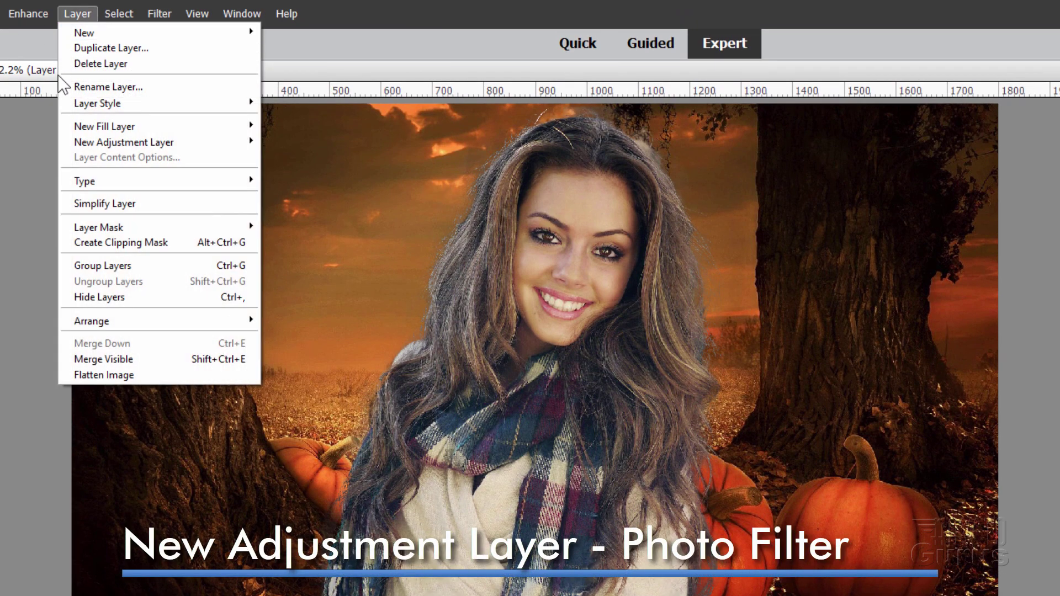
pyautogui.moveTo(86, 147)
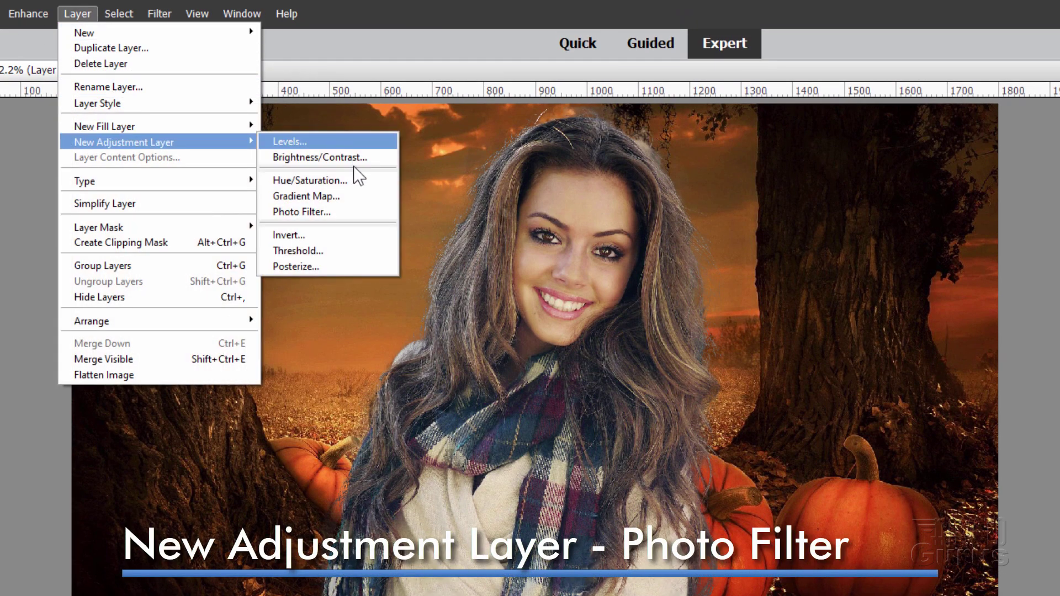
pyautogui.click(313, 212)
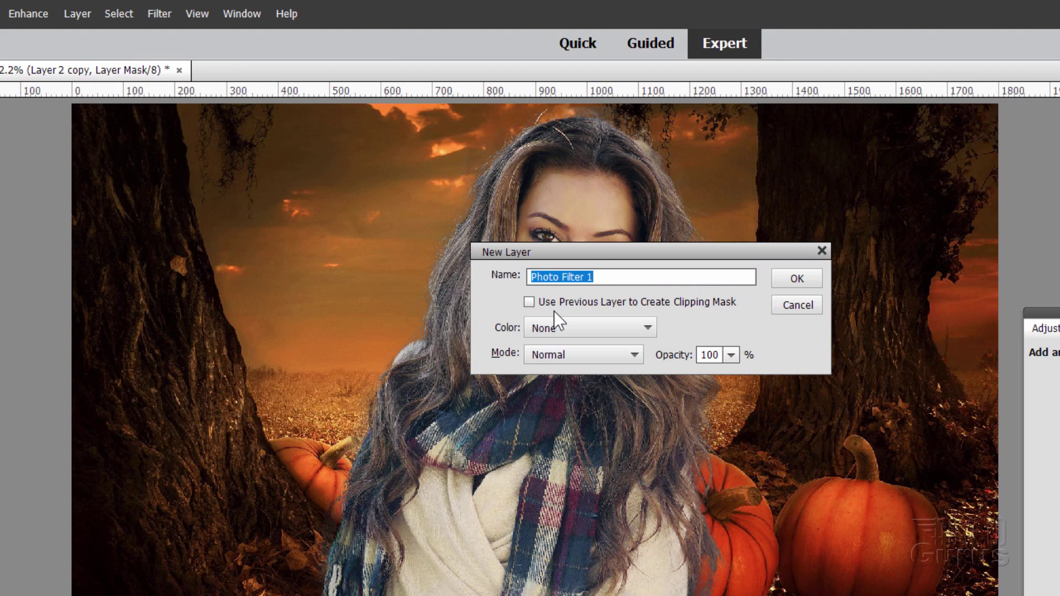
pyautogui.click(530, 302)
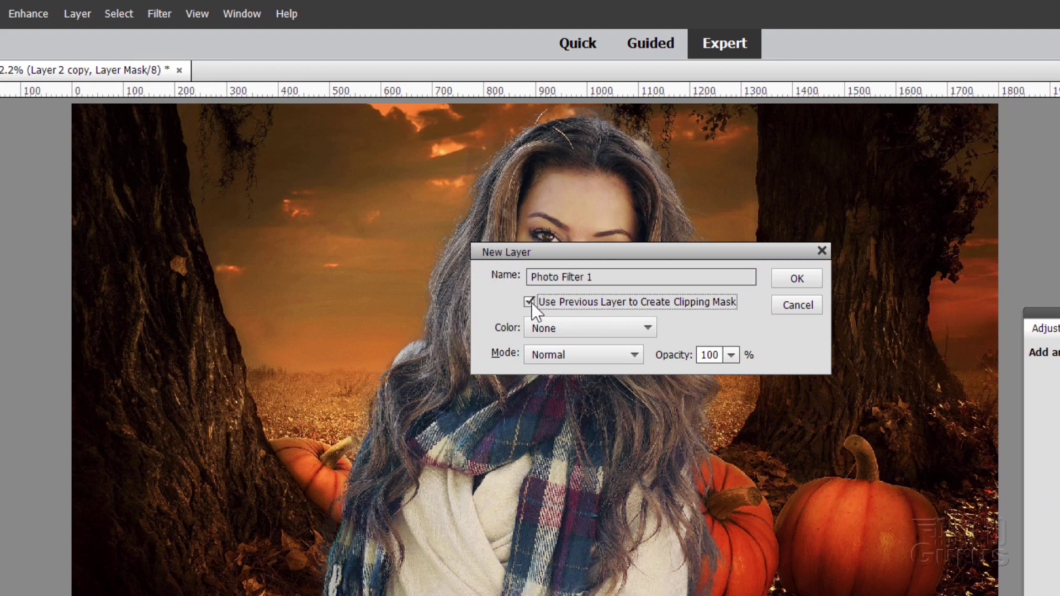
pyautogui.click(787, 282)
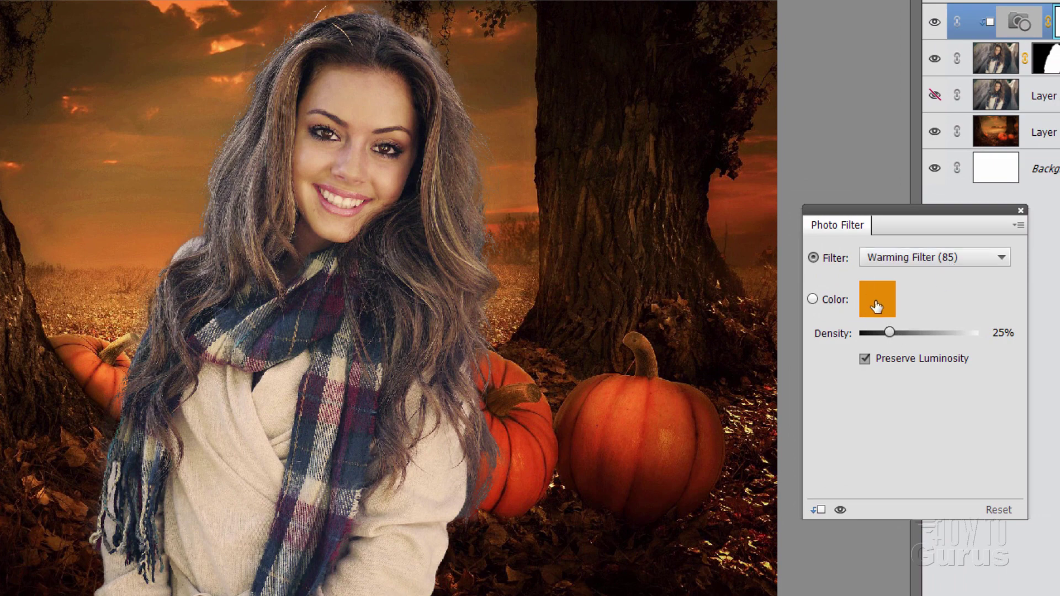
pyautogui.moveTo(889, 332); pyautogui.dragTo(929, 333)
# Close the Photo Filter settings and add a clipped Levels layer with black input 32
pyautogui.click(1021, 210)
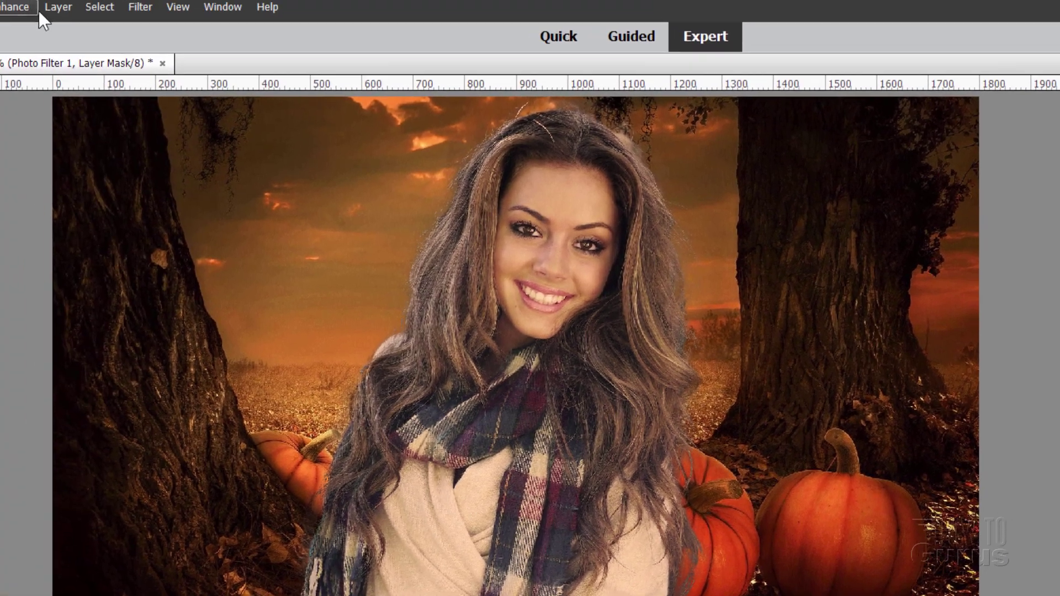
pyautogui.click(72, 14)
pyautogui.moveTo(105, 142)
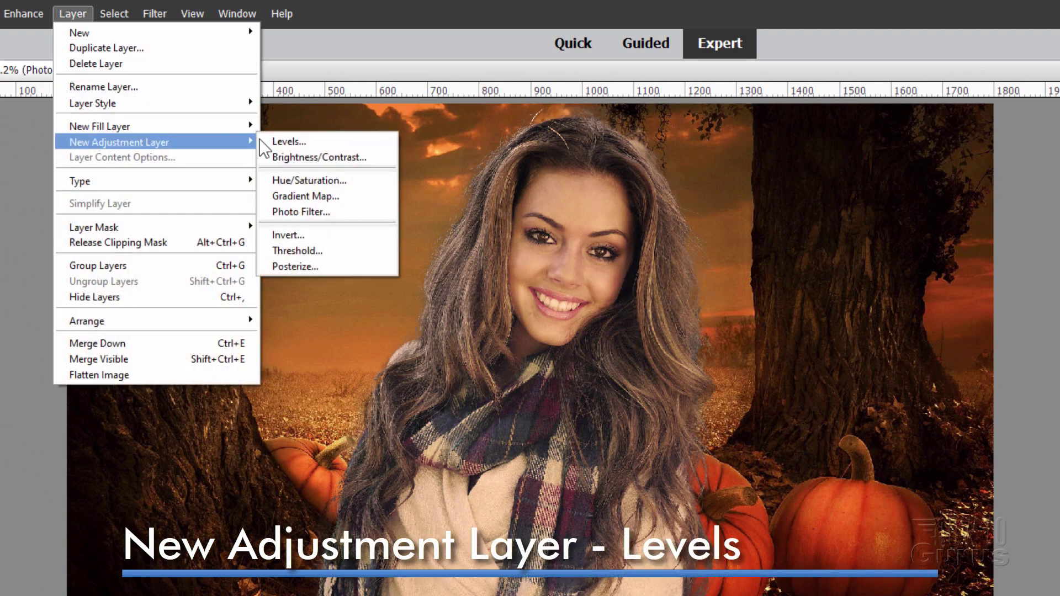
pyautogui.click(293, 142)
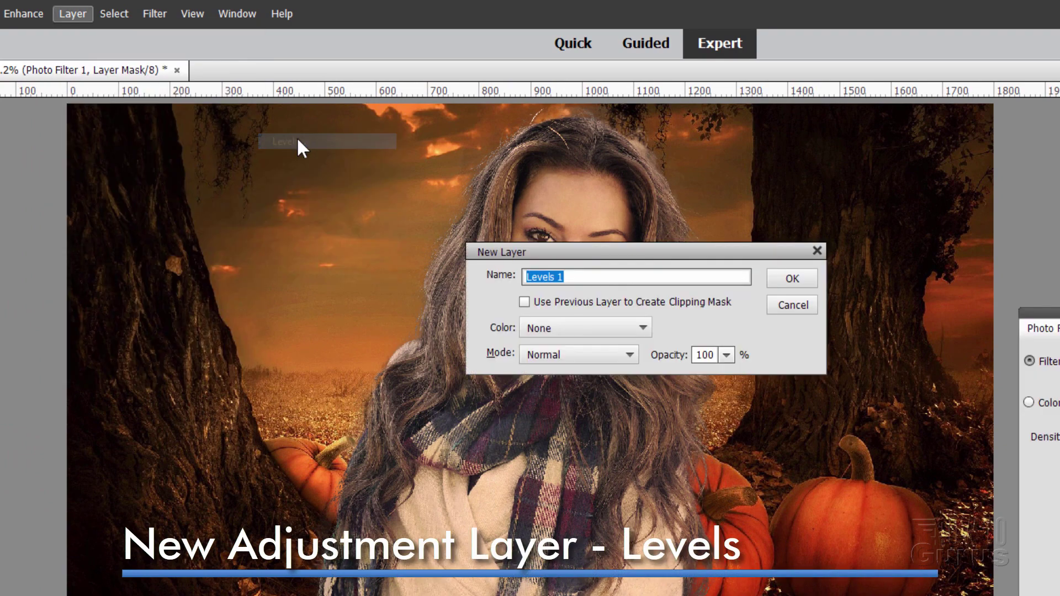
pyautogui.click(525, 302)
pyautogui.click(781, 276)
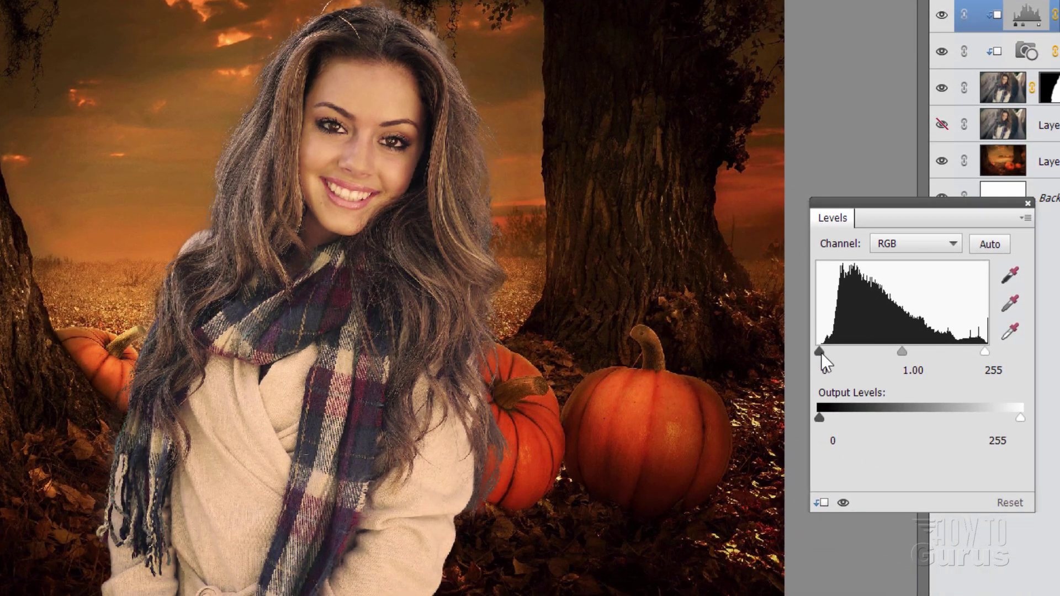
pyautogui.moveTo(821, 350); pyautogui.dragTo(840, 353)
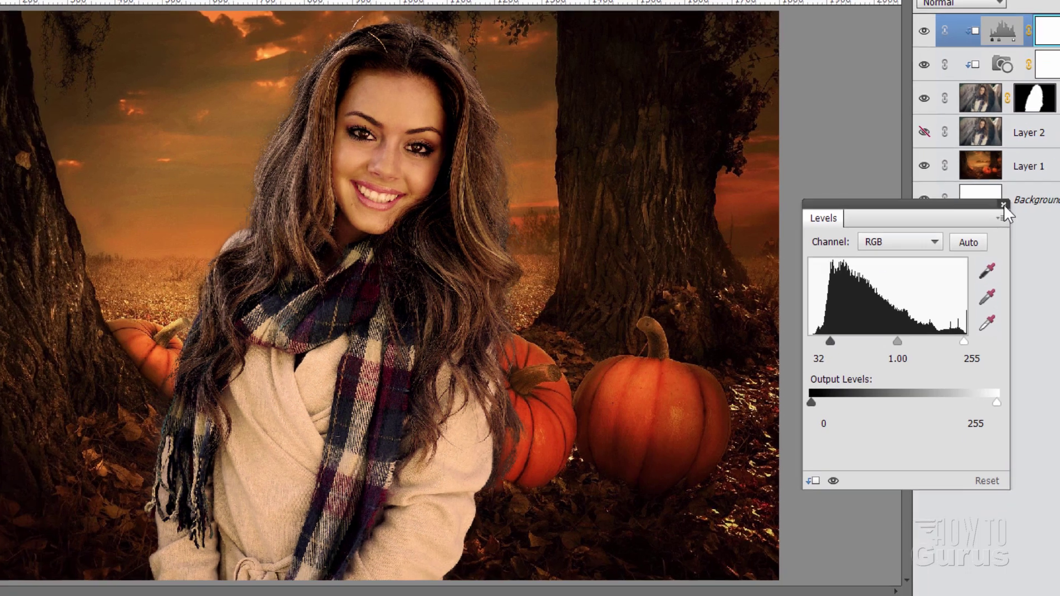
# Close the Levels panel, leaving Levels 1 above the Photo Filter layer
pyautogui.click(1028, 203)
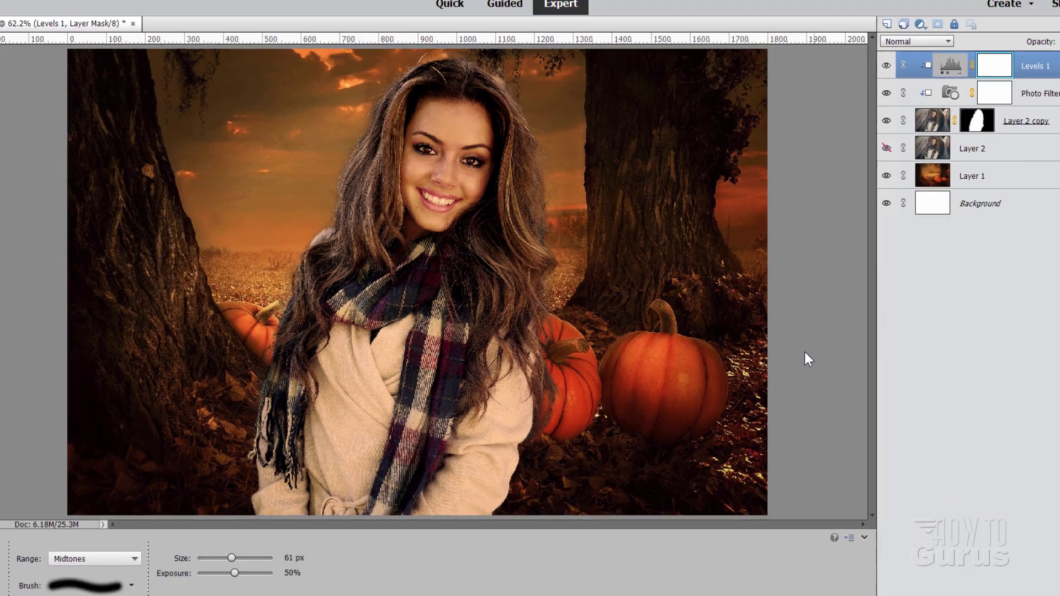